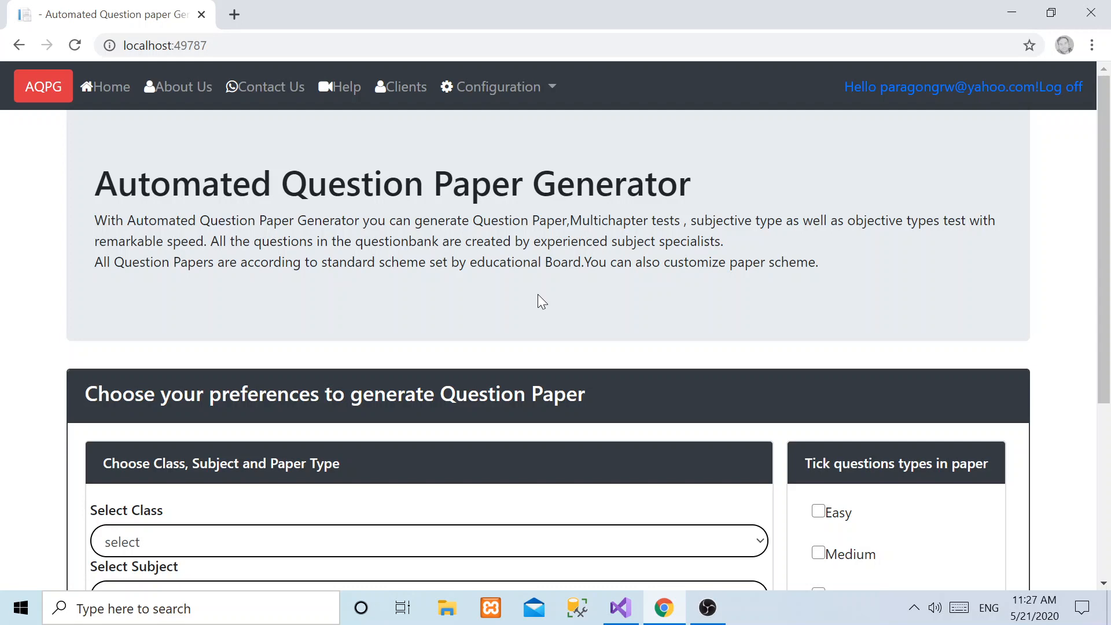
Step: Set the question paper preferences to class 9th, subject English and paper type Subjective
scroll(505, 290, down, 5)
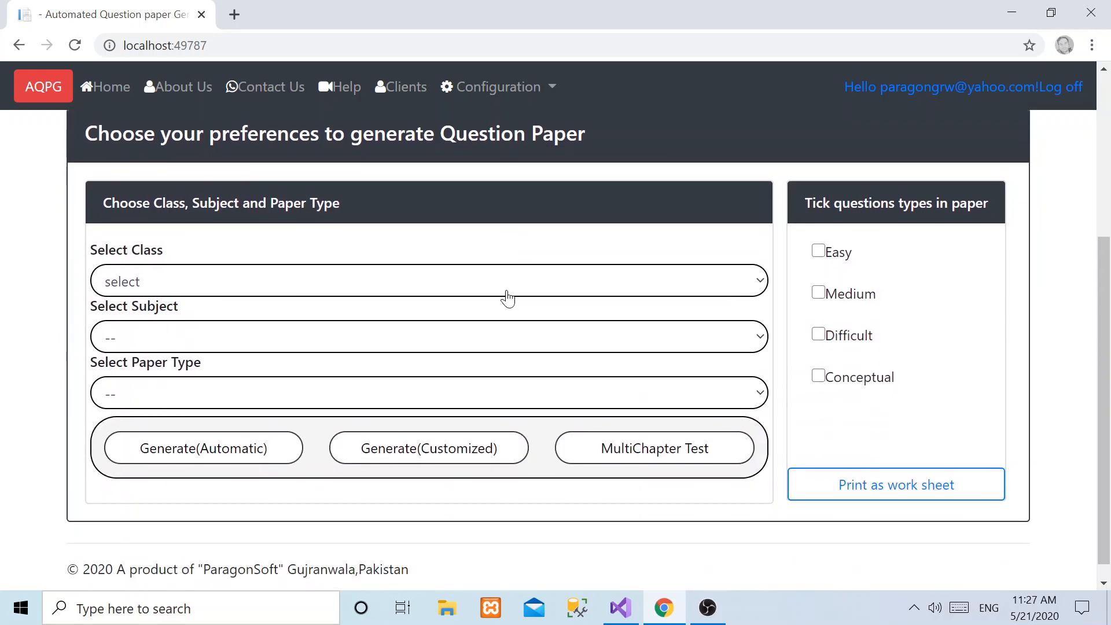
scroll(508, 298, up, 5)
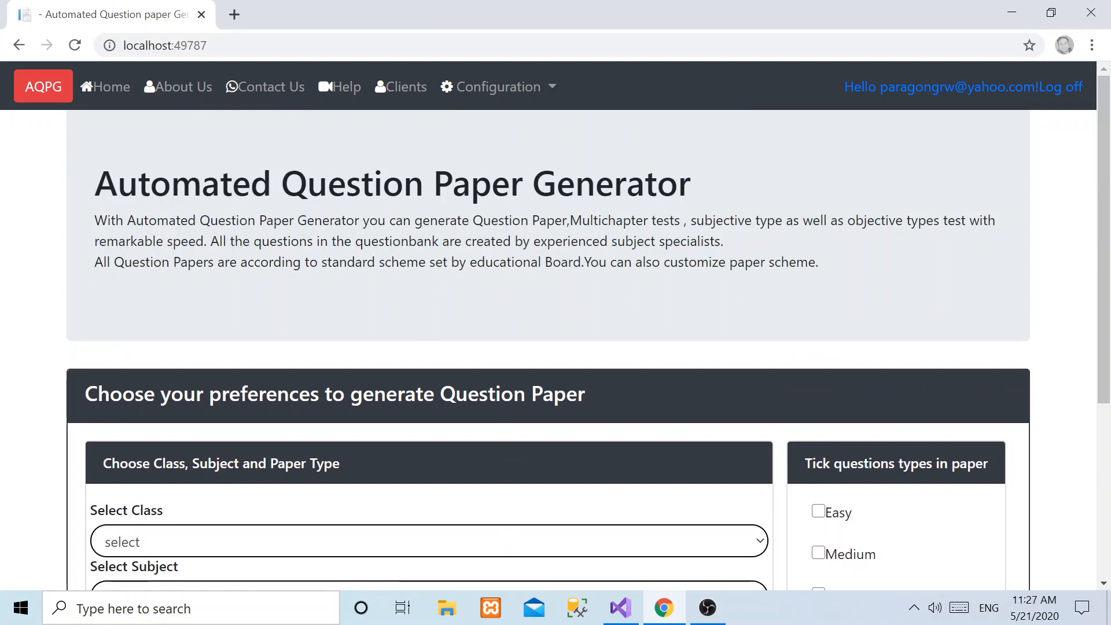
scroll(396, 223, down, 5)
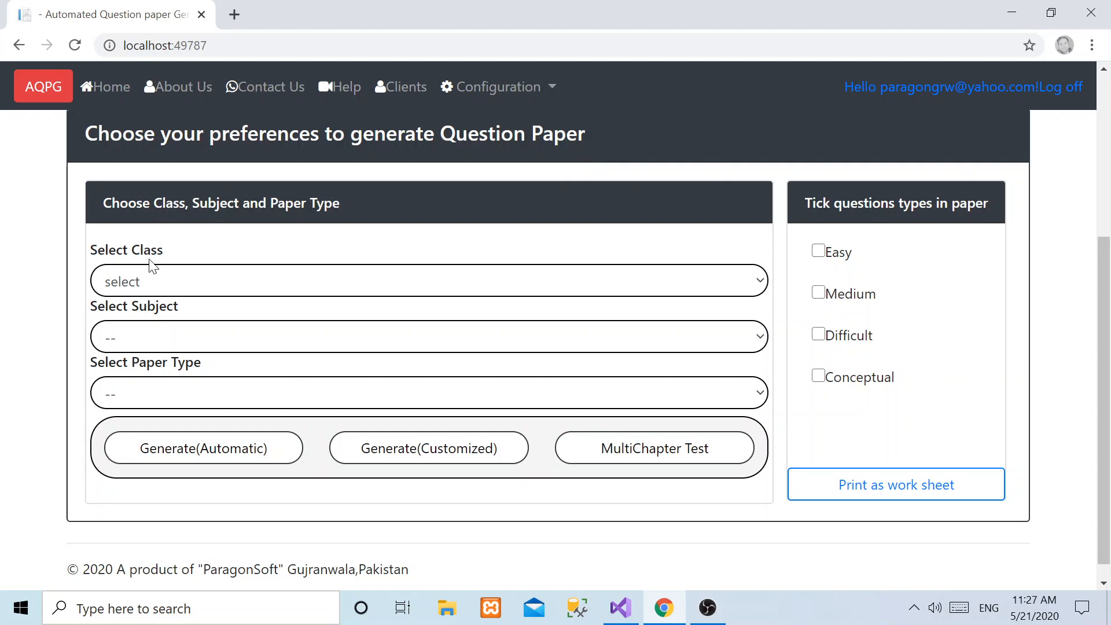
click(760, 286)
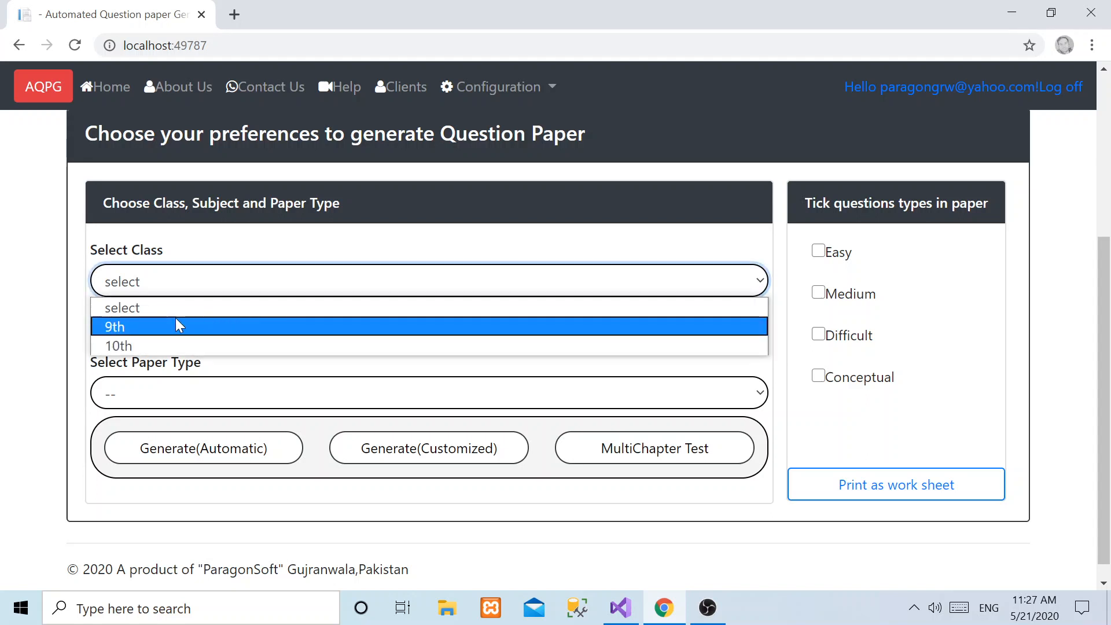
click(143, 336)
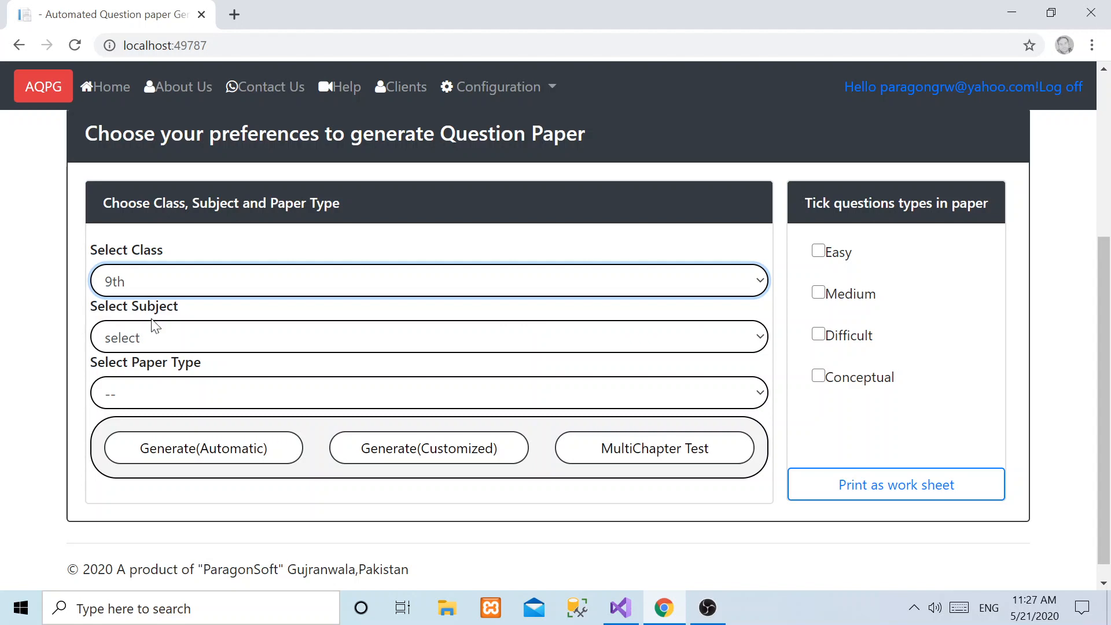
click(760, 341)
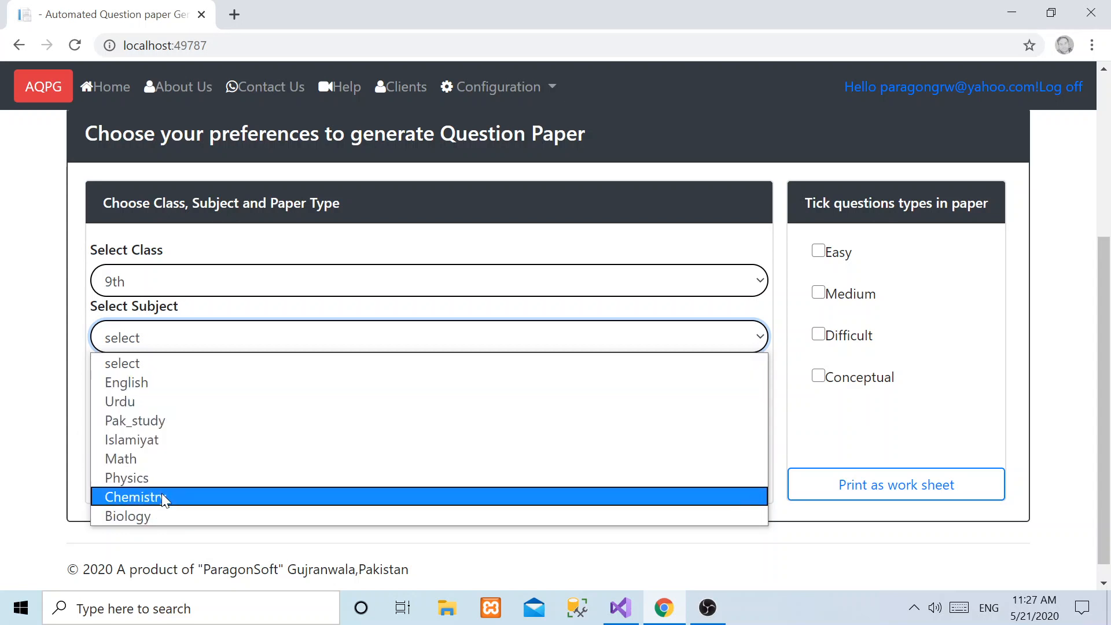
click(150, 381)
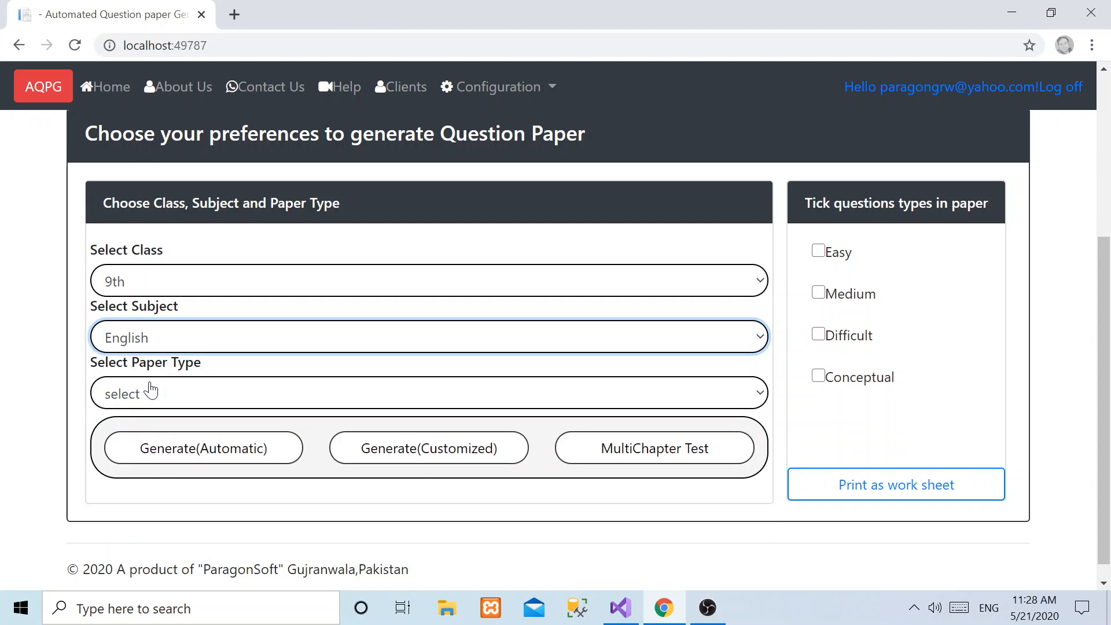
click(763, 398)
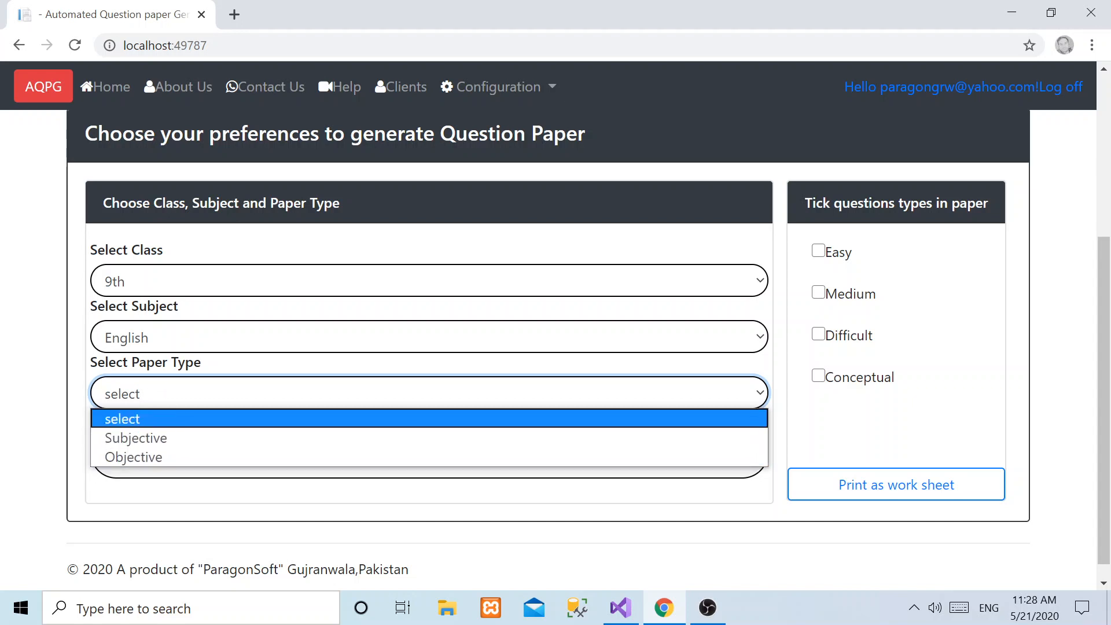
click(139, 437)
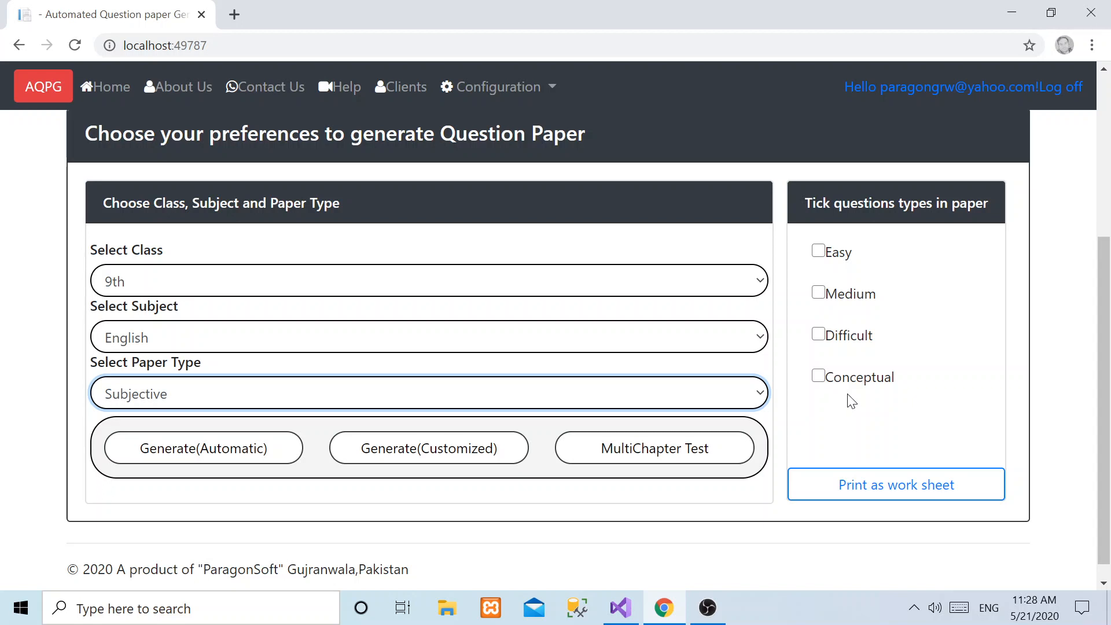
Step: Include only Easy and Medium question types and generate the question paper automatically
click(819, 252)
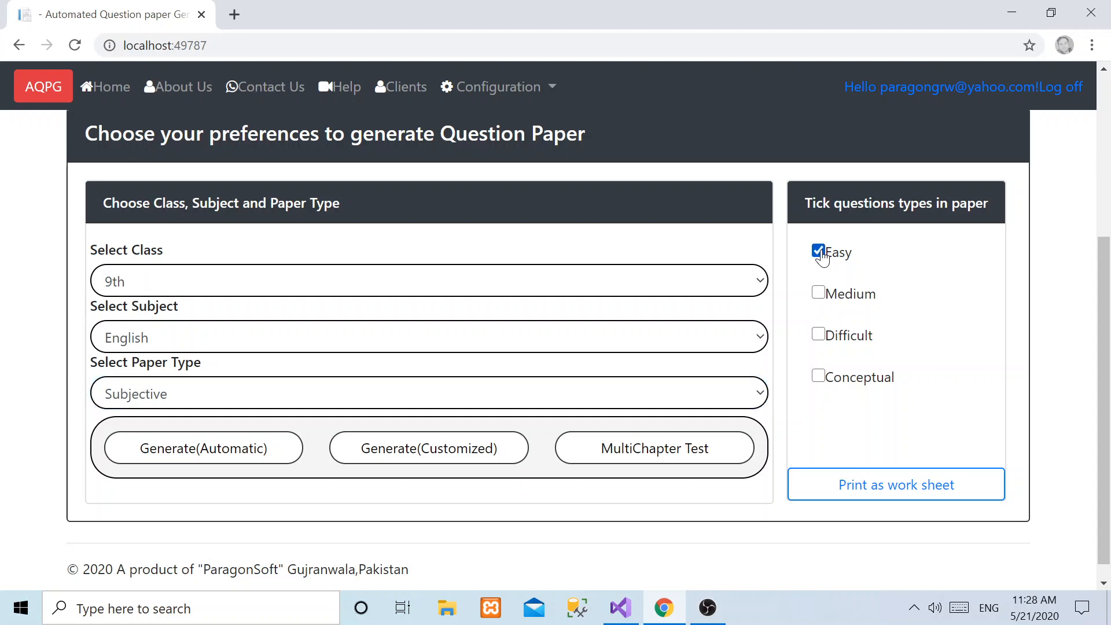
click(818, 293)
click(819, 335)
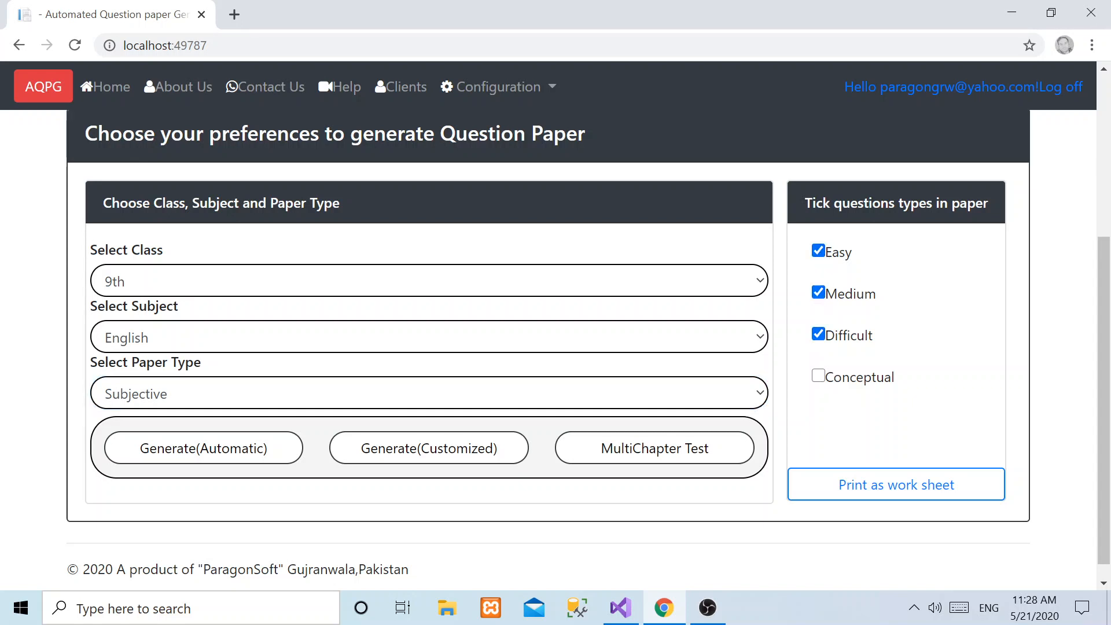
click(818, 376)
click(817, 335)
click(818, 376)
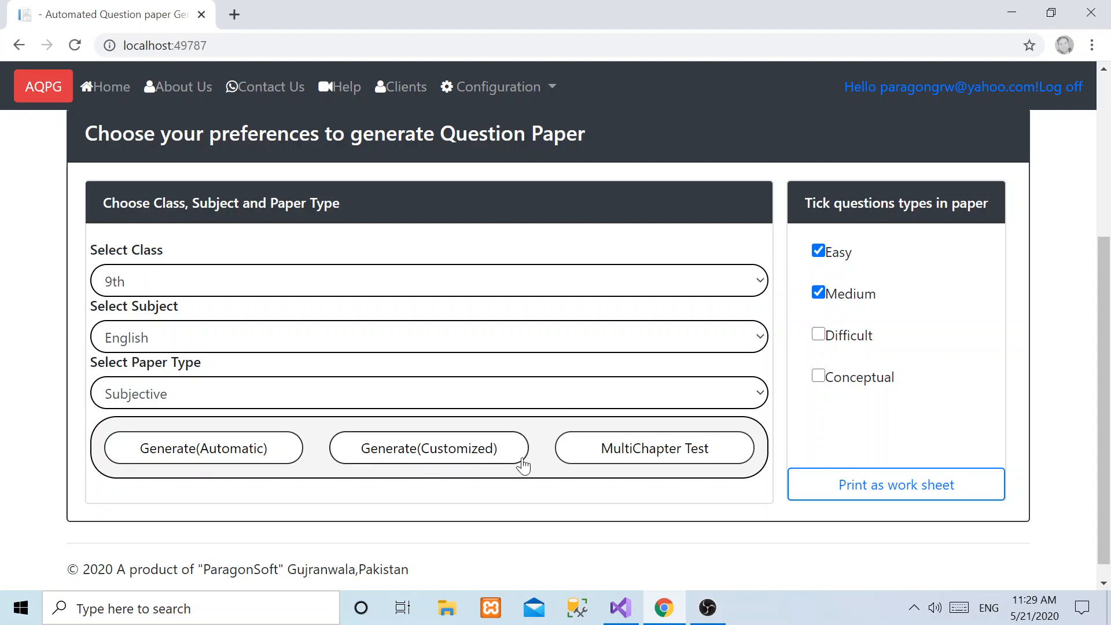
click(199, 456)
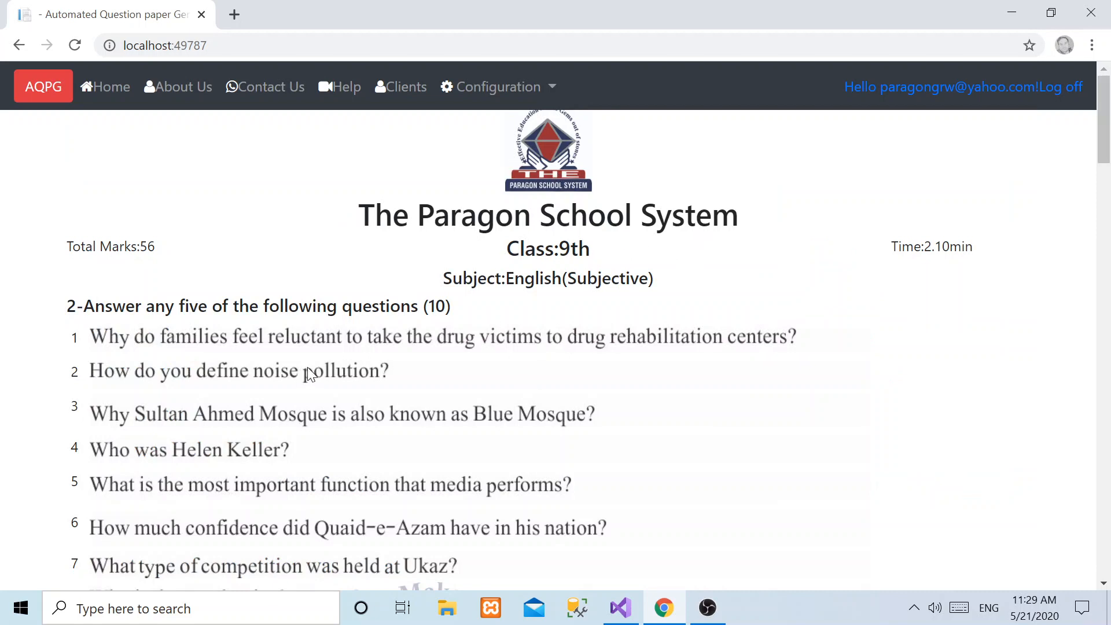
Step: Review the generated English subjective paper from its header and short questions through to the last question
scroll(307, 370, down, 3)
scroll(307, 370, up, 3)
scroll(451, 362, down, 7)
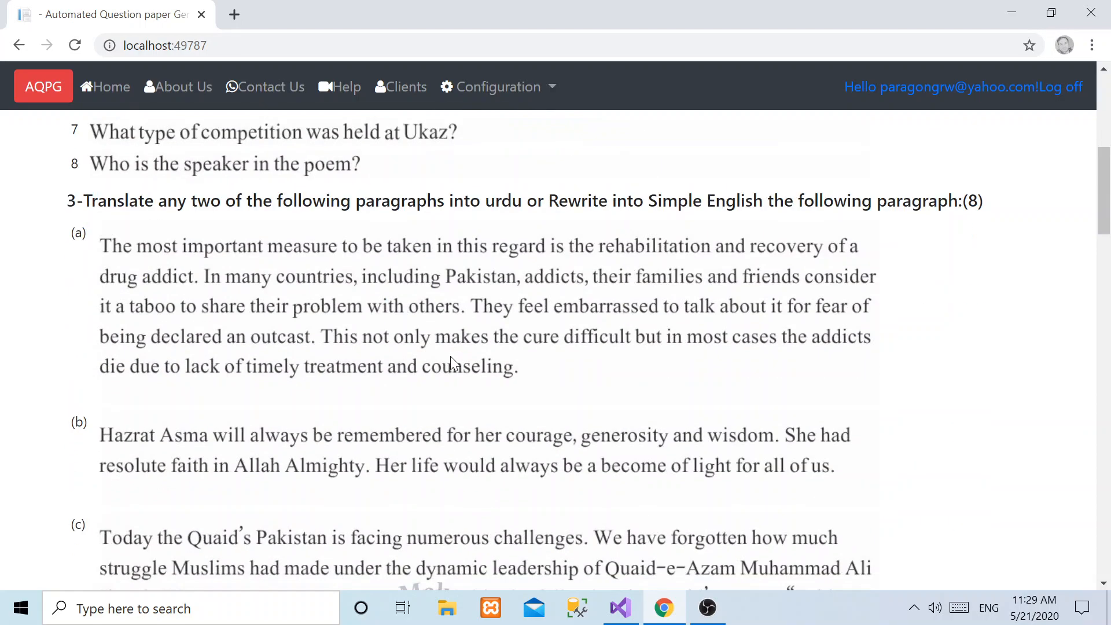
scroll(450, 357, down, 14)
scroll(454, 363, down, 3)
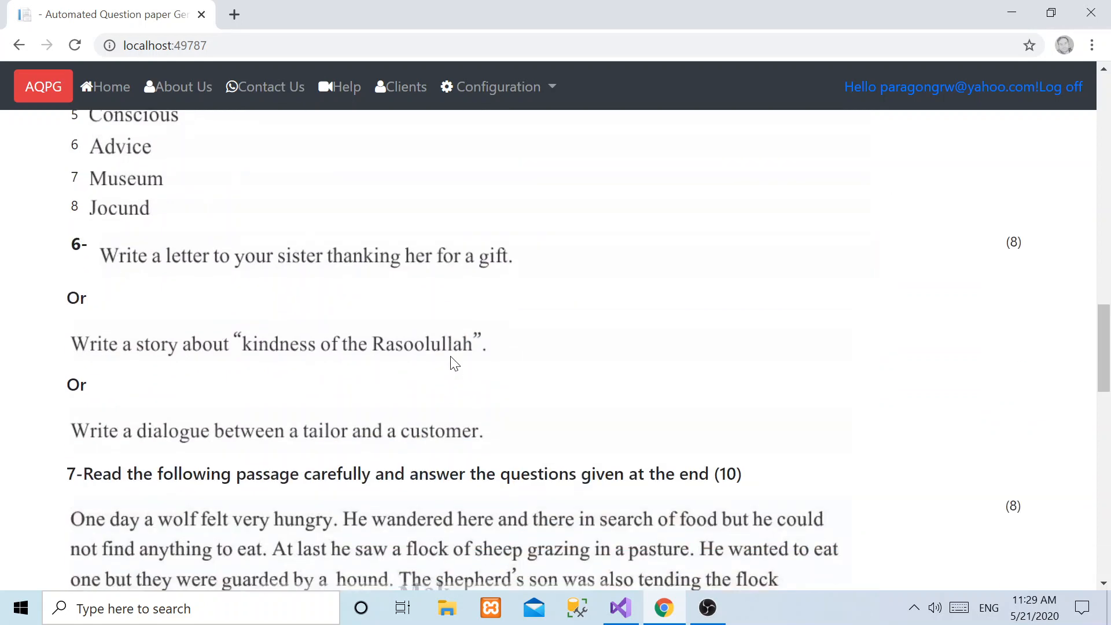
scroll(454, 363, down, 3)
scroll(454, 363, down, 3)
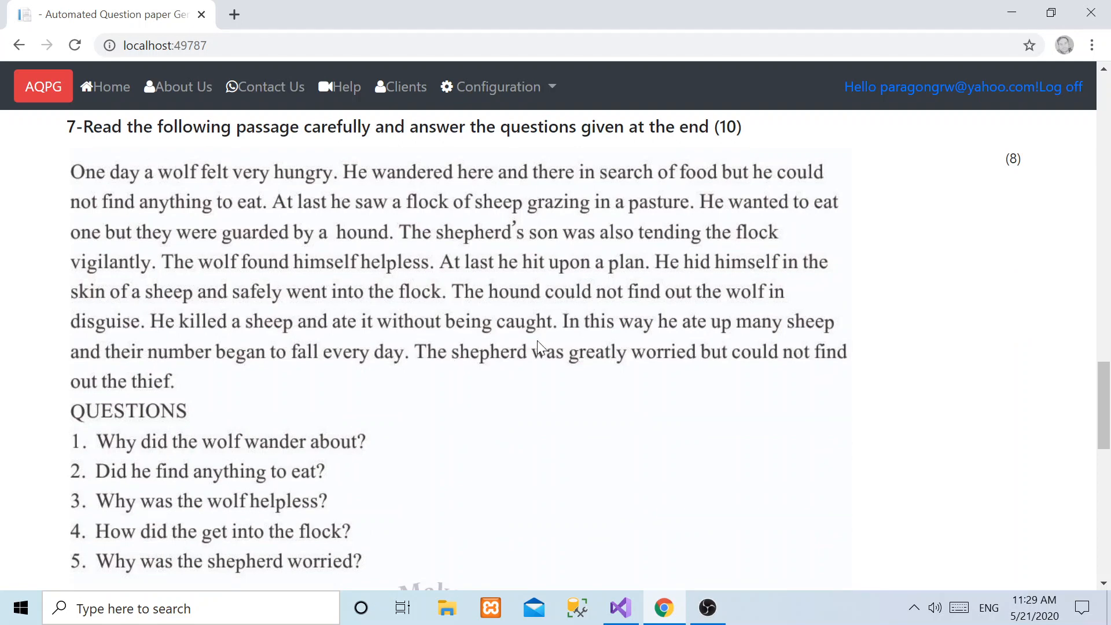
scroll(493, 399, down, 5)
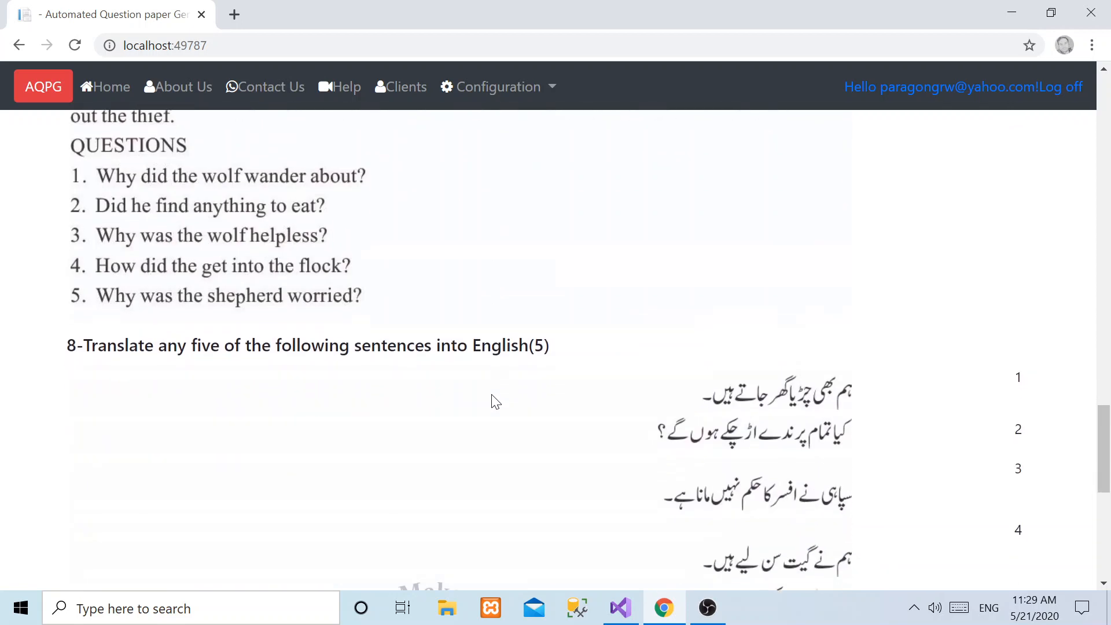
scroll(495, 402, down, 4)
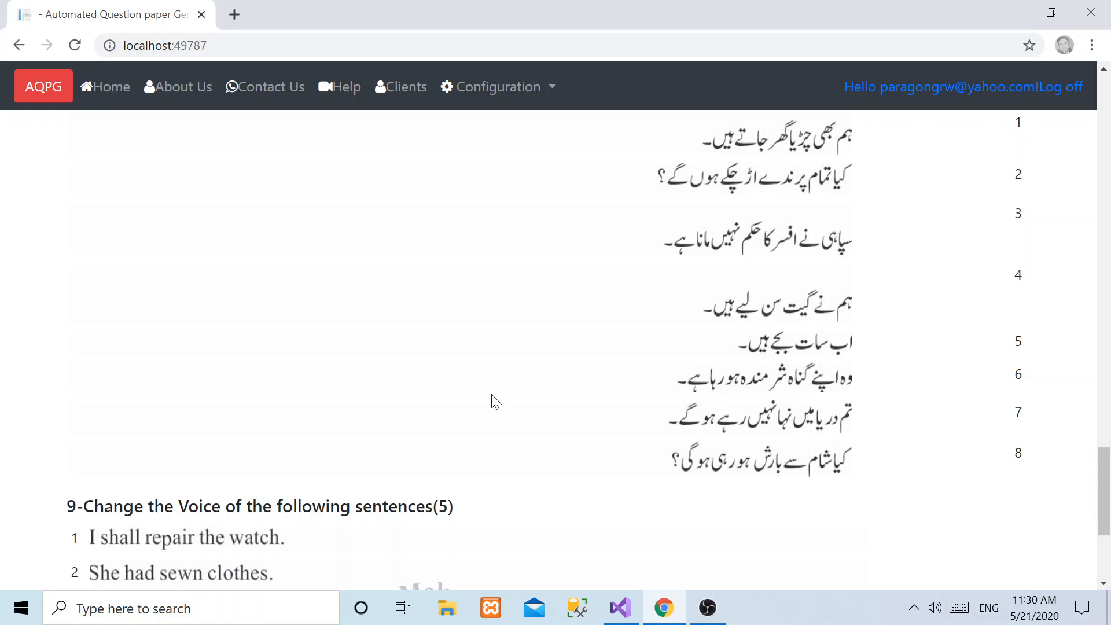
scroll(495, 401, down, 3)
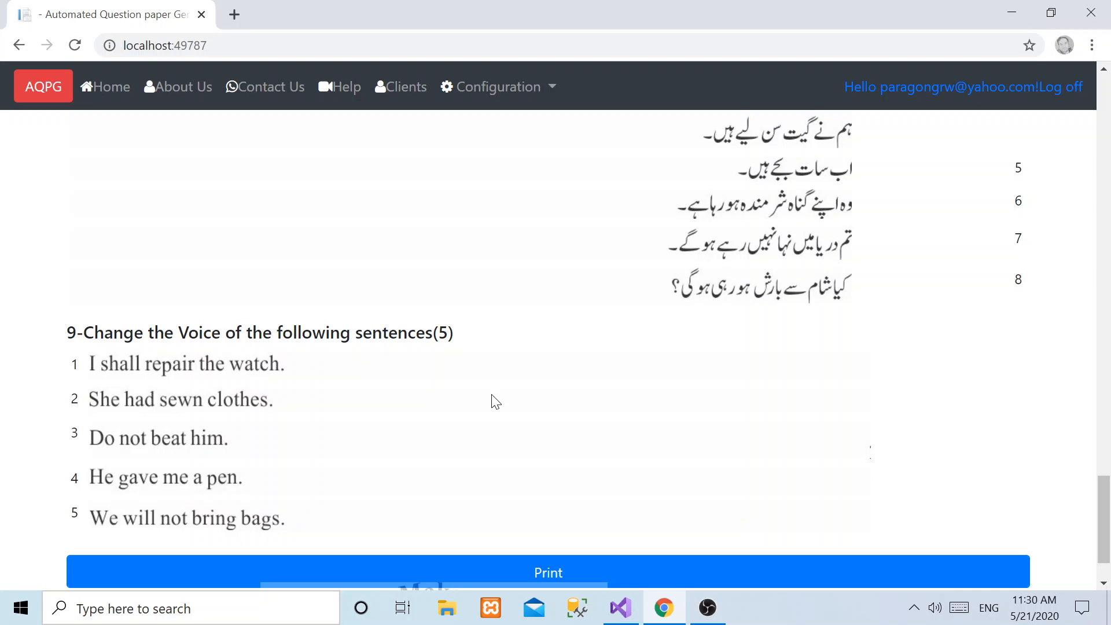
scroll(495, 401, down, 2)
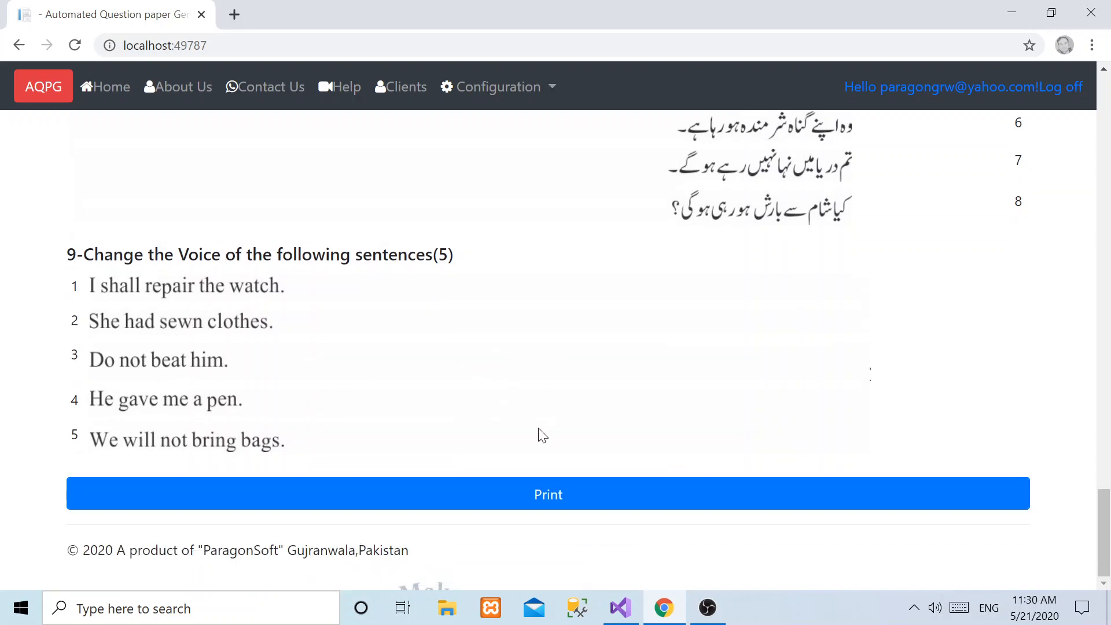
Step: Start printing the generated paper and choose HP Color LaserJet CP2025dn UPD PCL 6 as the destination
click(528, 496)
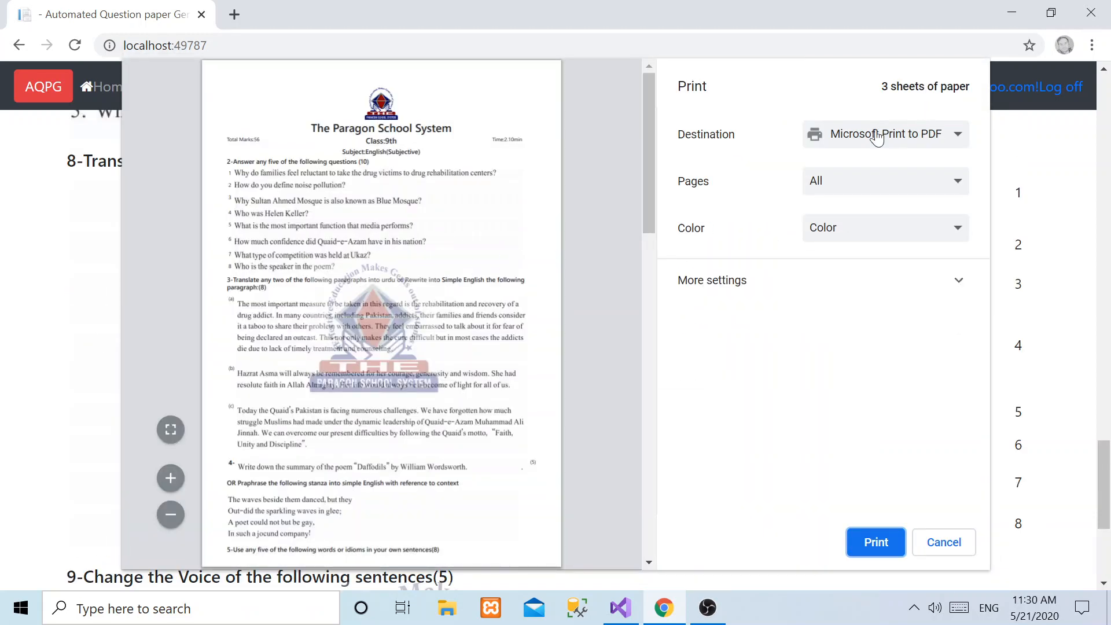
click(959, 134)
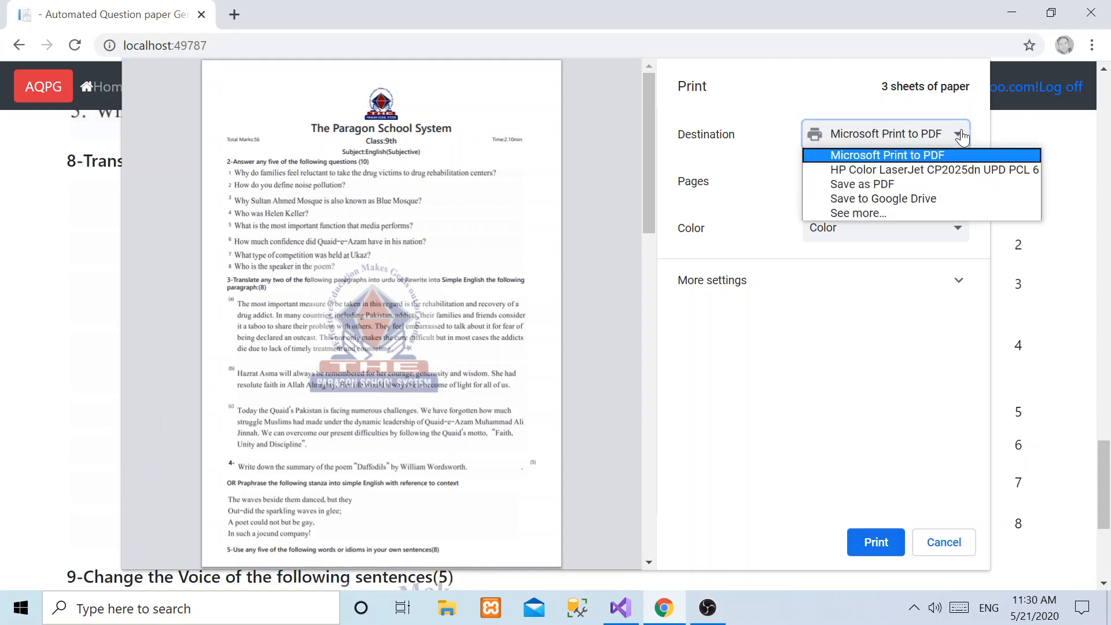
click(953, 168)
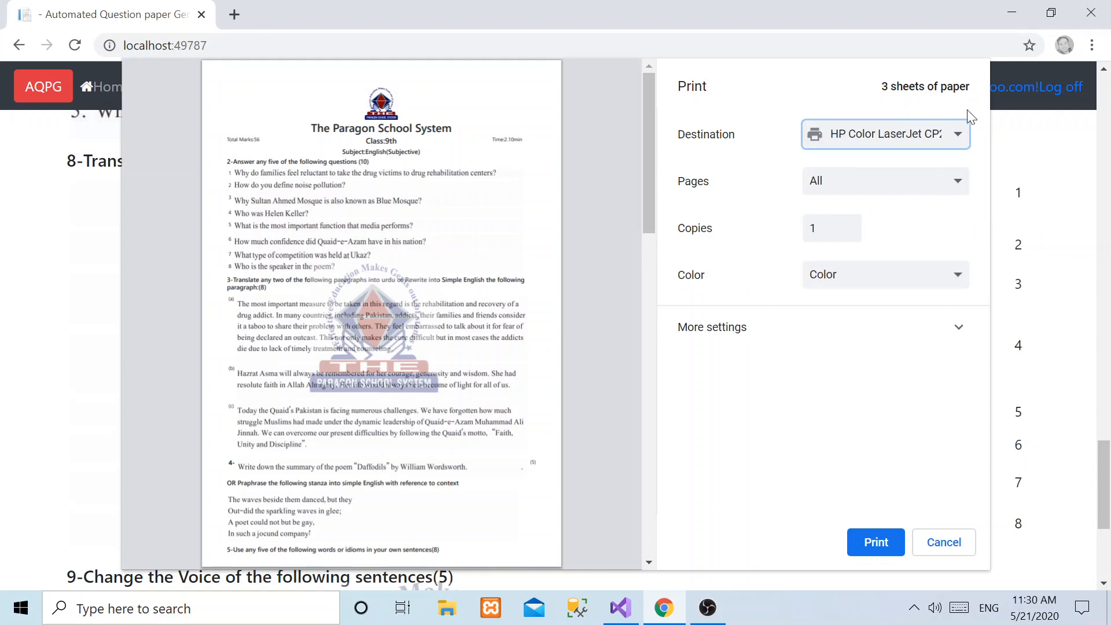
Step: Set a custom print scale of 85 and check both pages in the print preview
click(963, 331)
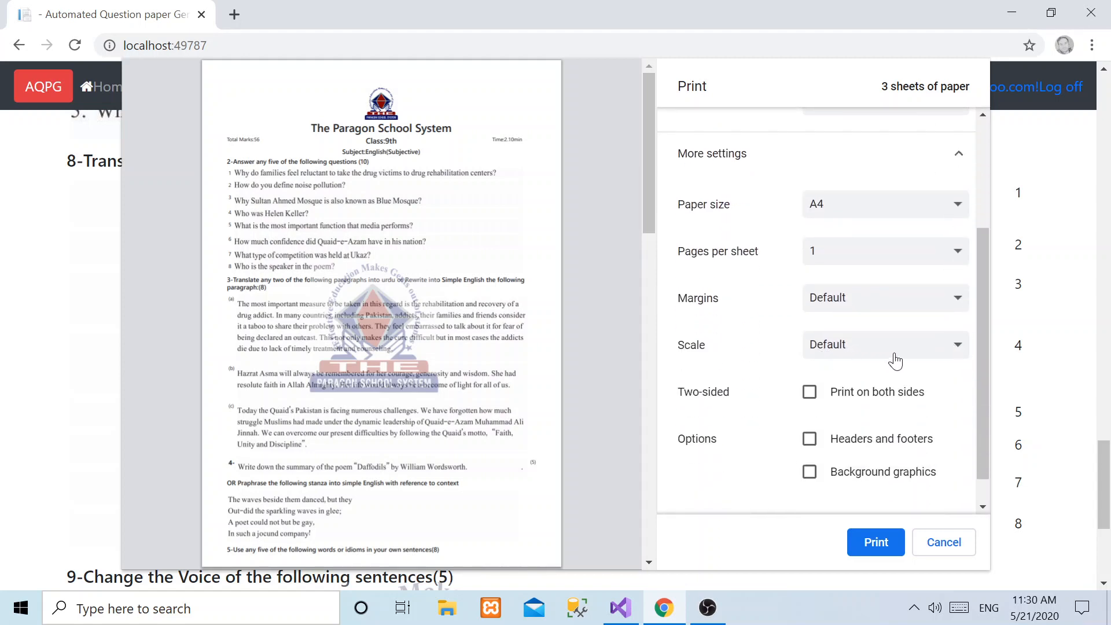
click(955, 345)
click(862, 378)
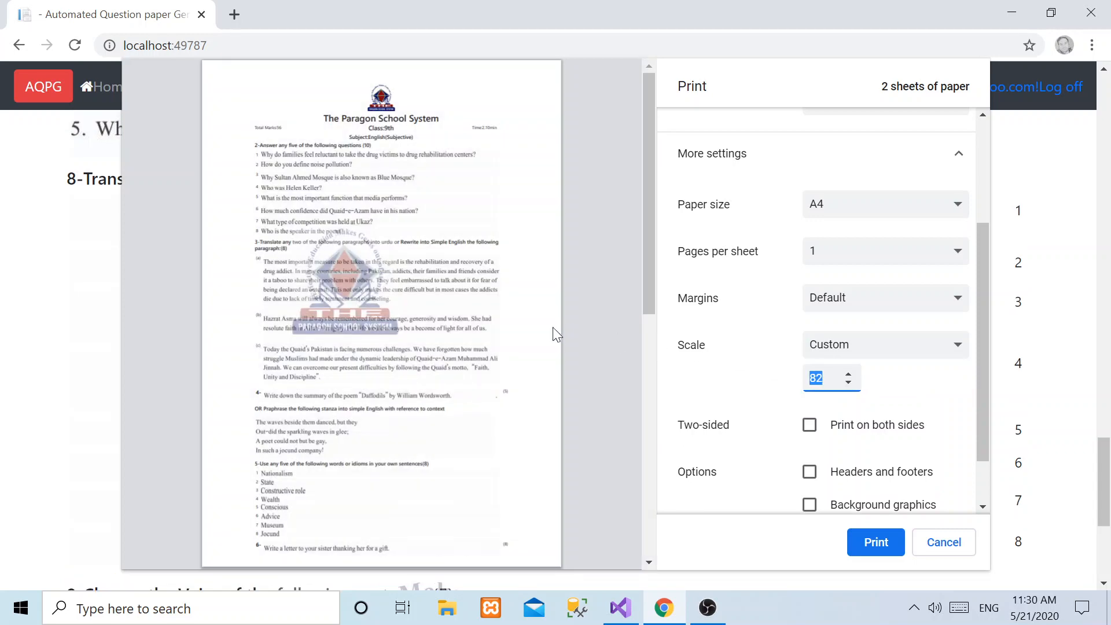
click(847, 375)
click(847, 376)
click(847, 375)
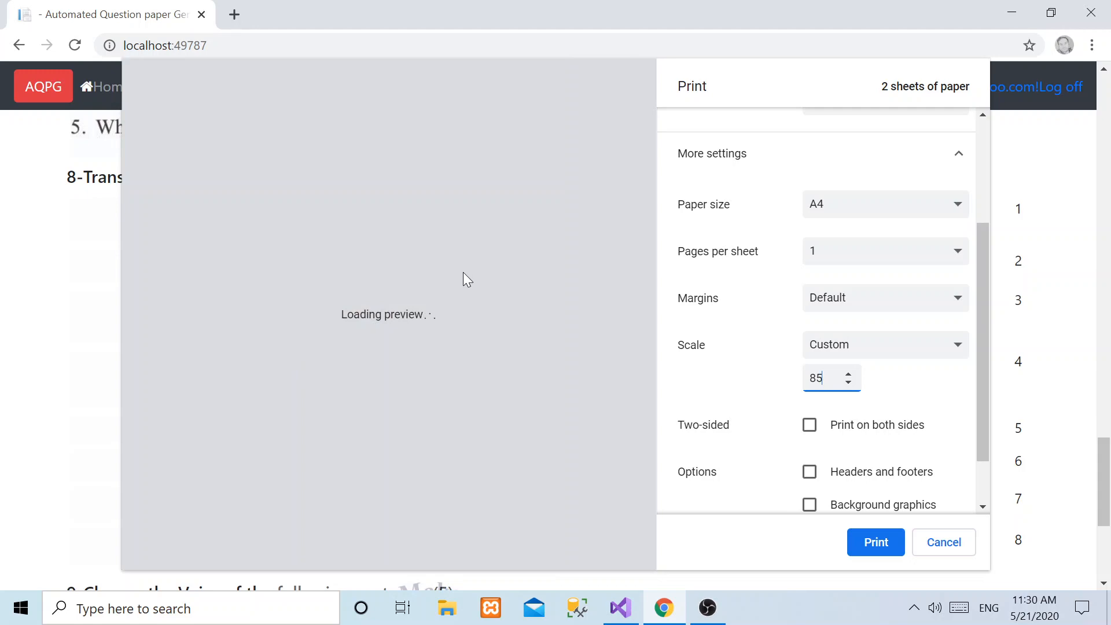
scroll(436, 275, down, 10)
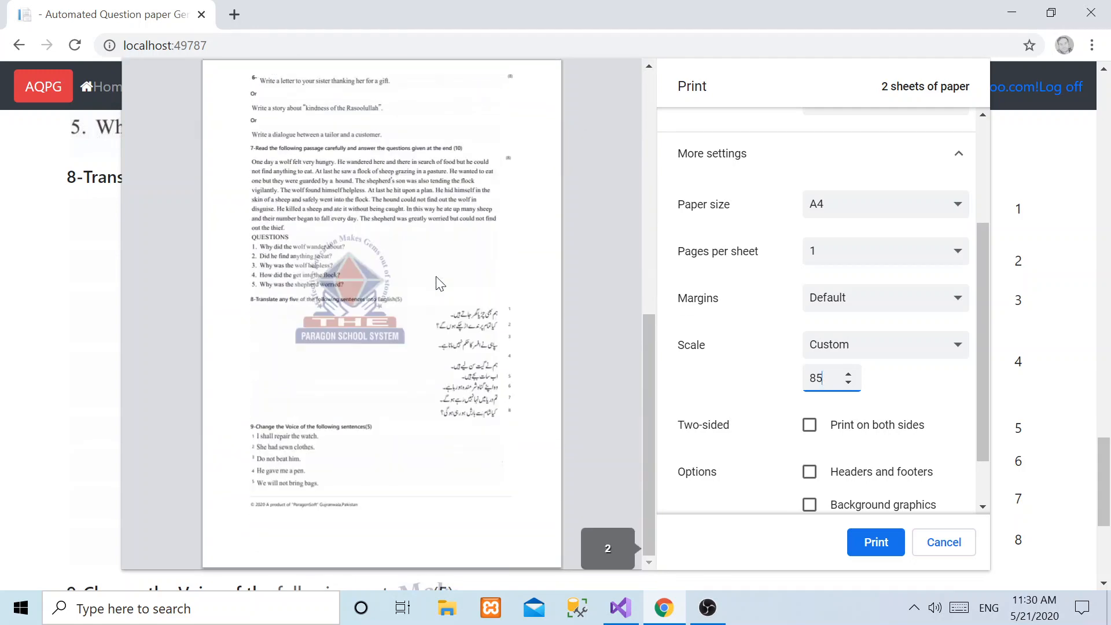
scroll(437, 277, up, 10)
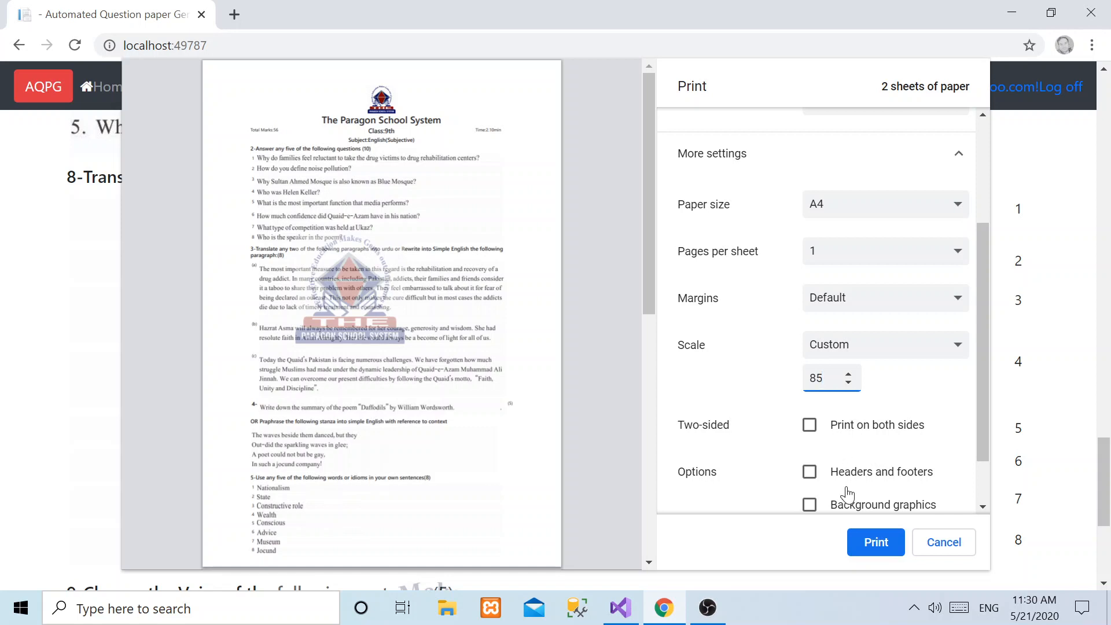
Step: Try raising the number of print copies and return it to 1
scroll(849, 483, up, 3)
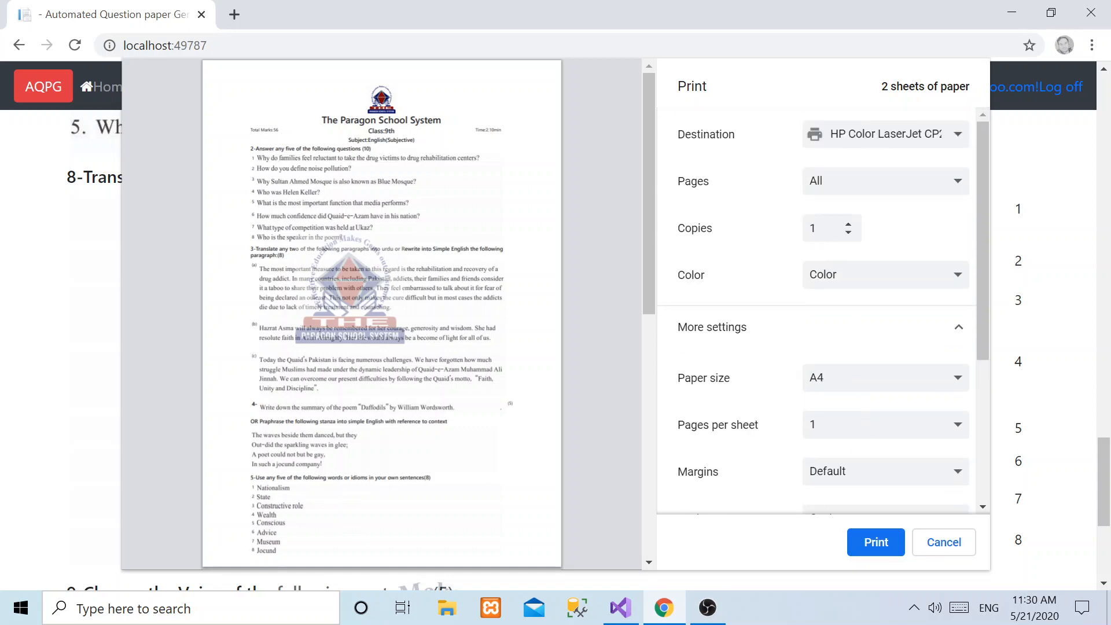
click(848, 224)
click(848, 232)
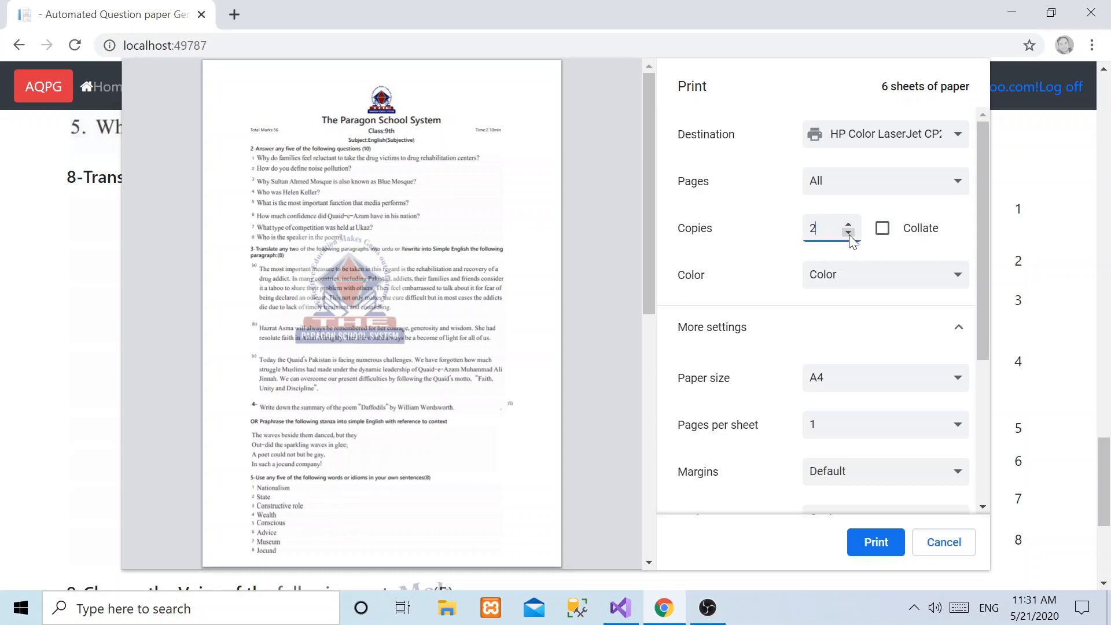
click(848, 232)
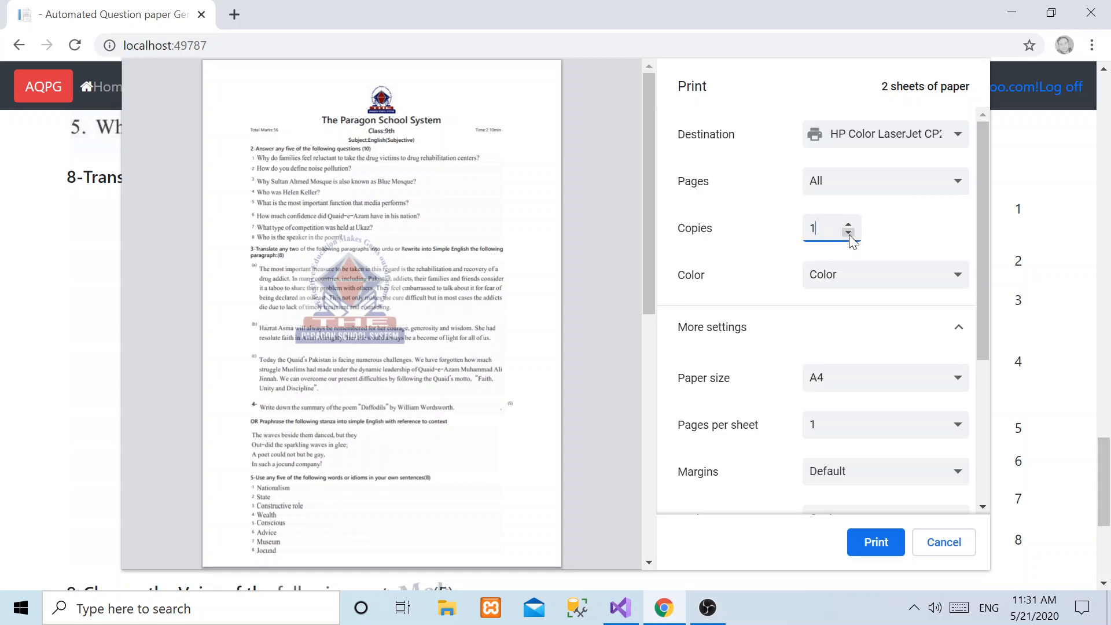
Step: Change the print destination to Microsoft Print to PDF and set the paper size to A4
click(958, 139)
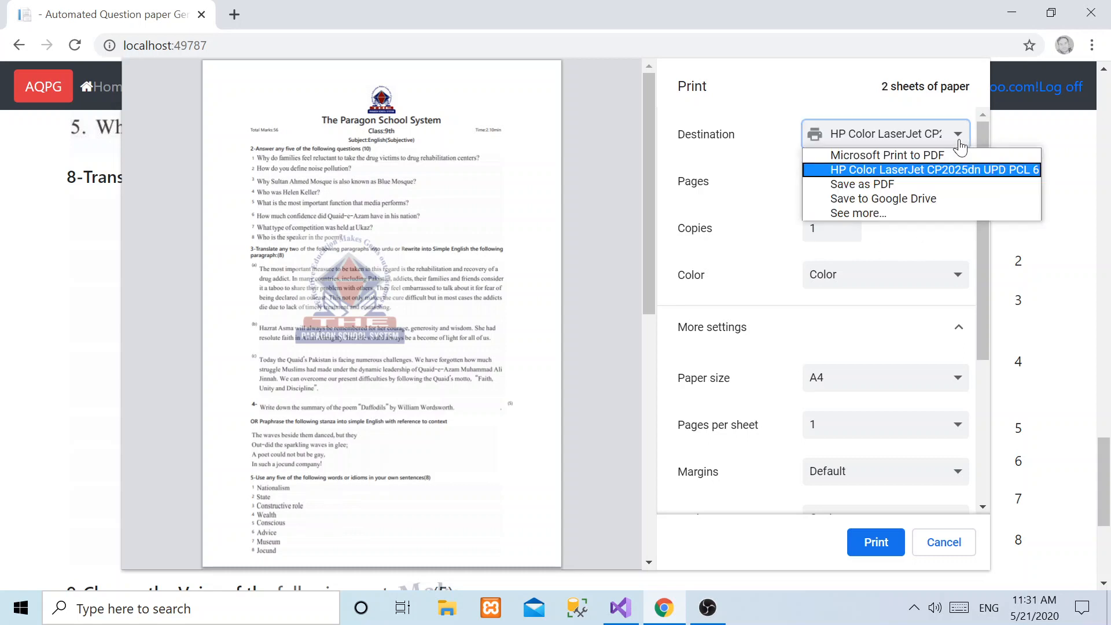
click(930, 154)
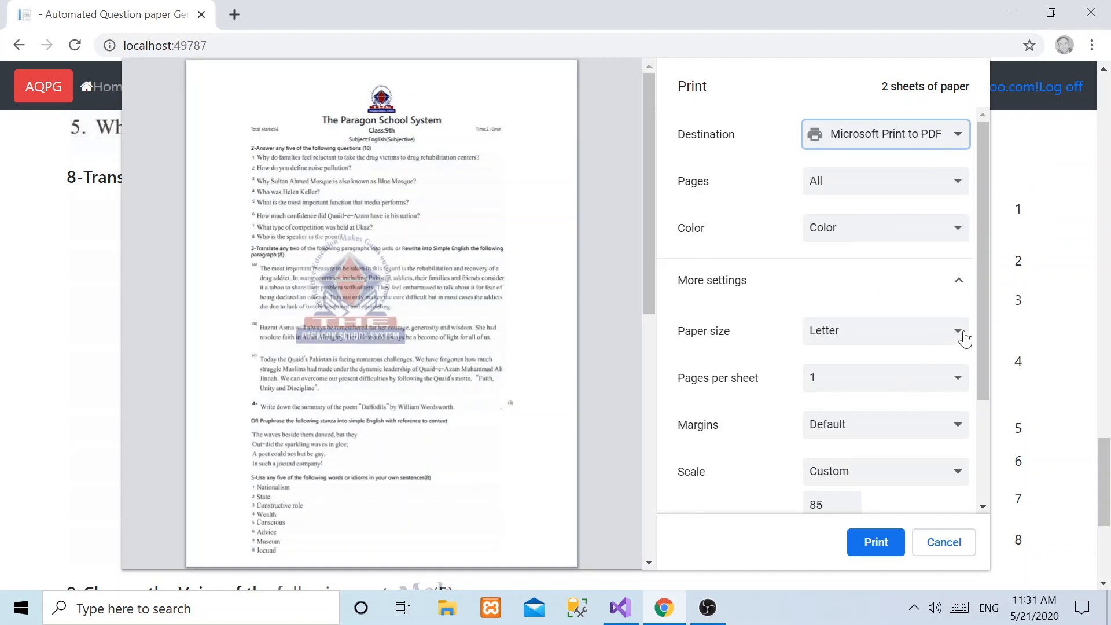
click(965, 338)
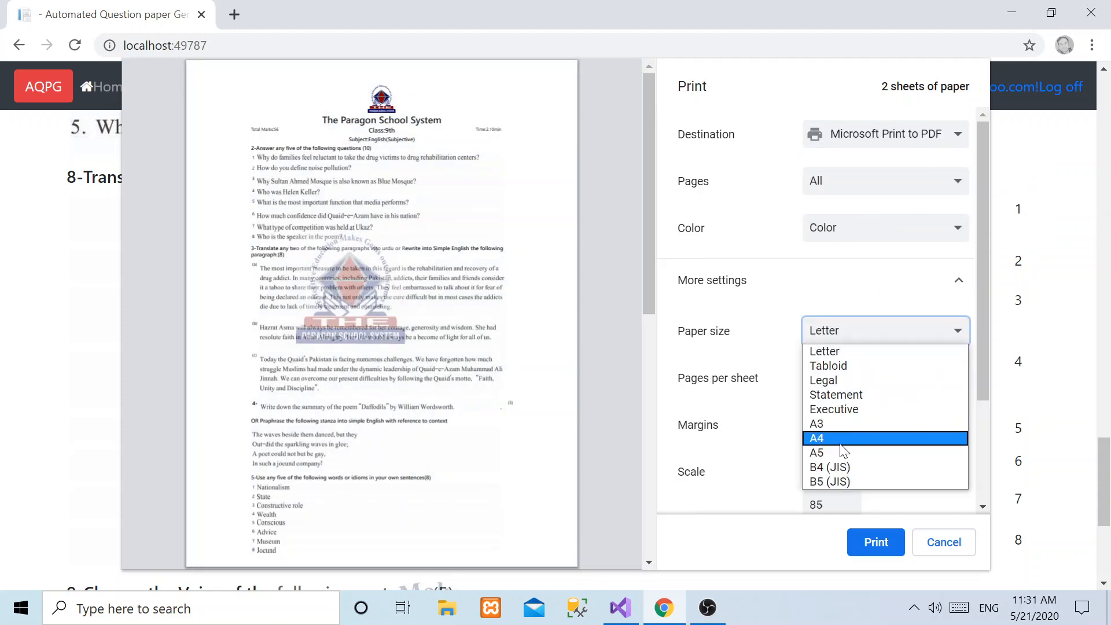
click(840, 438)
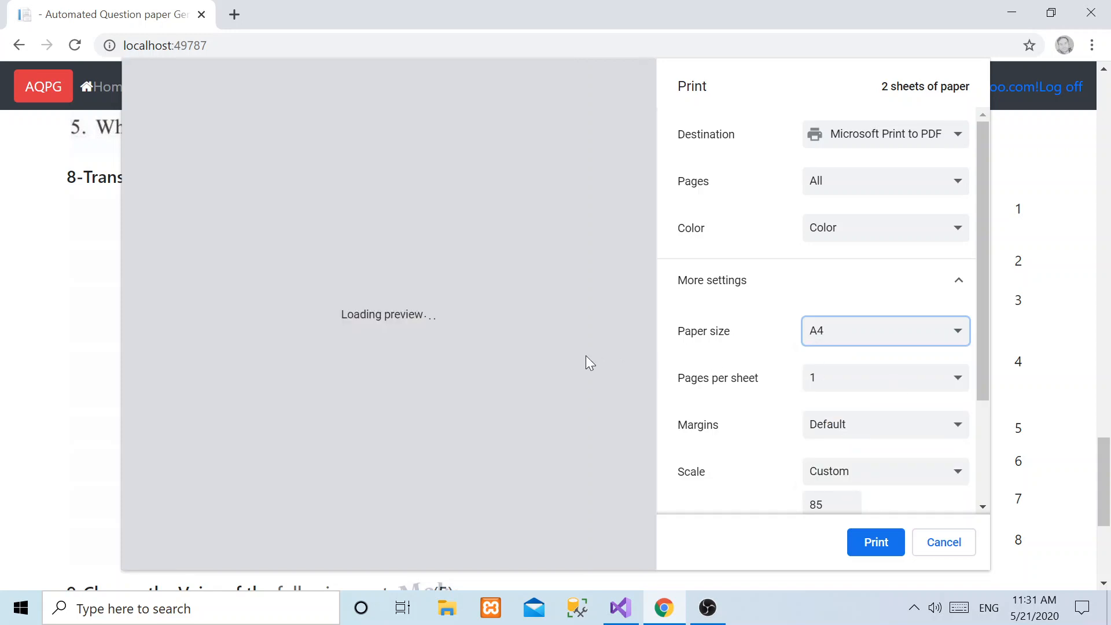
Step: Check the pages in the print preview, print the paper to PDF and save it on the Desktop as abc
scroll(504, 410, down, 6)
scroll(506, 412, down, 3)
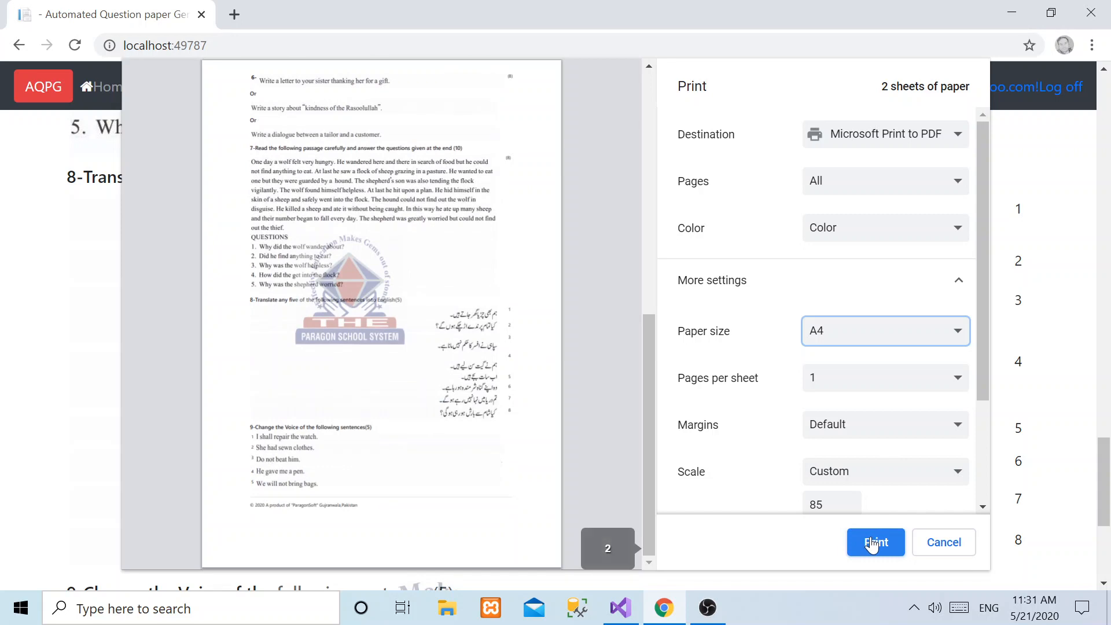
click(872, 544)
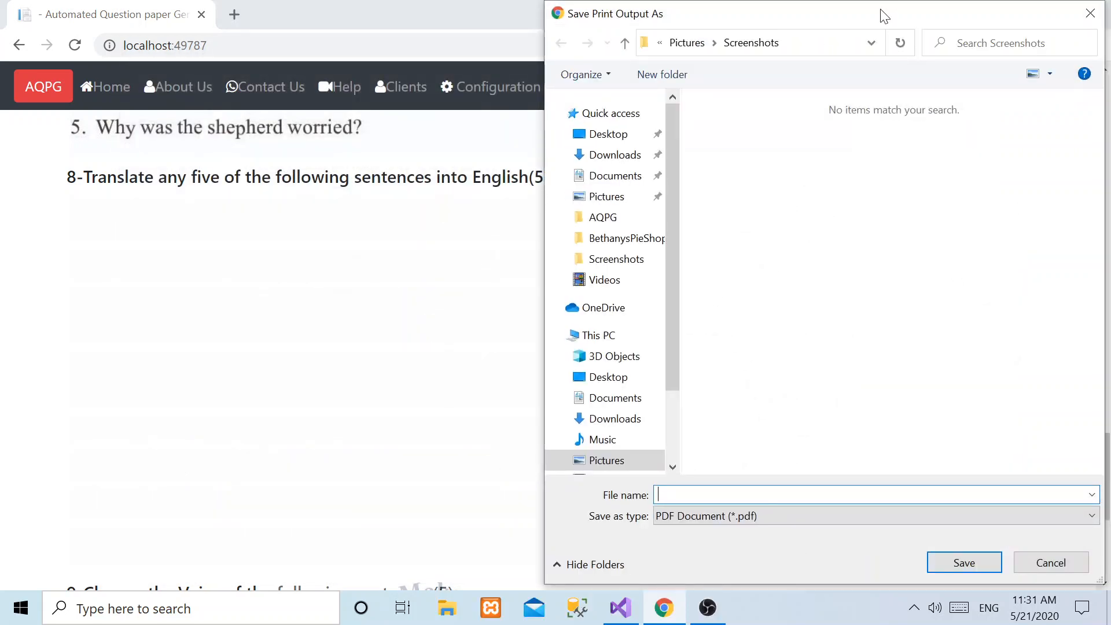
drag(880, 12, 752, 13)
click(481, 134)
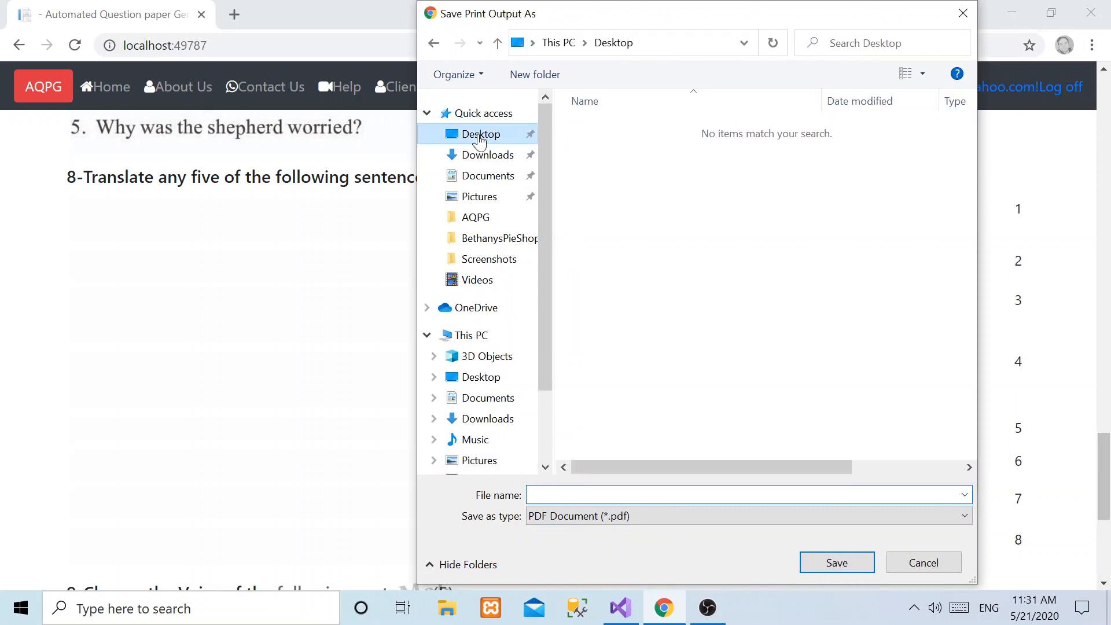
click(596, 495)
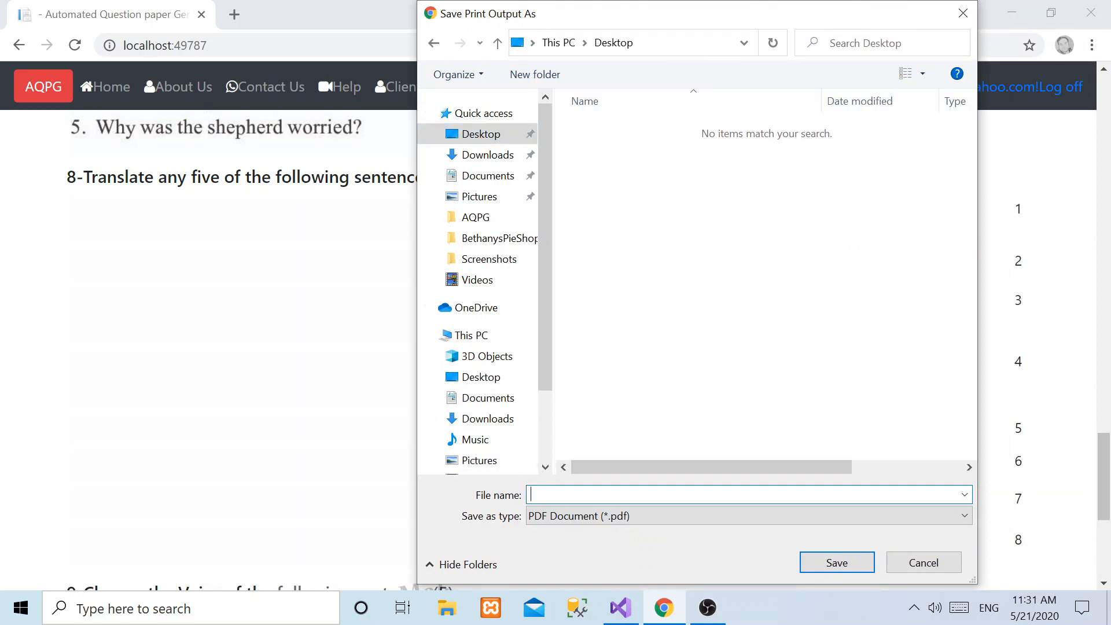
text(abc)
click(849, 565)
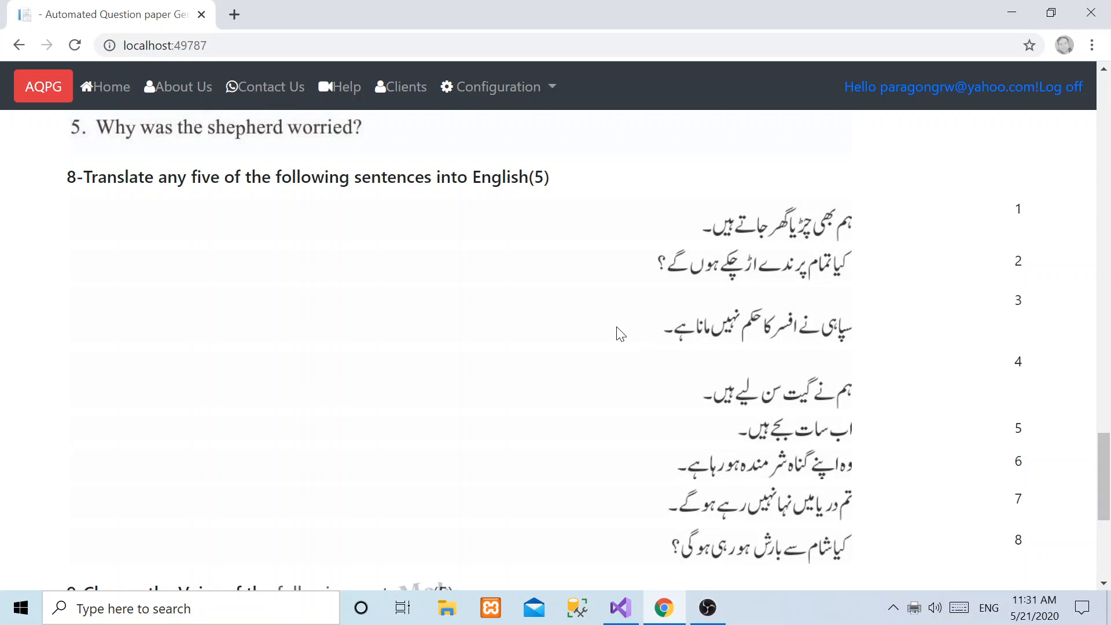
Step: Open the abc PDF from the desktop, look through both pages of the question paper and close it
click(1017, 16)
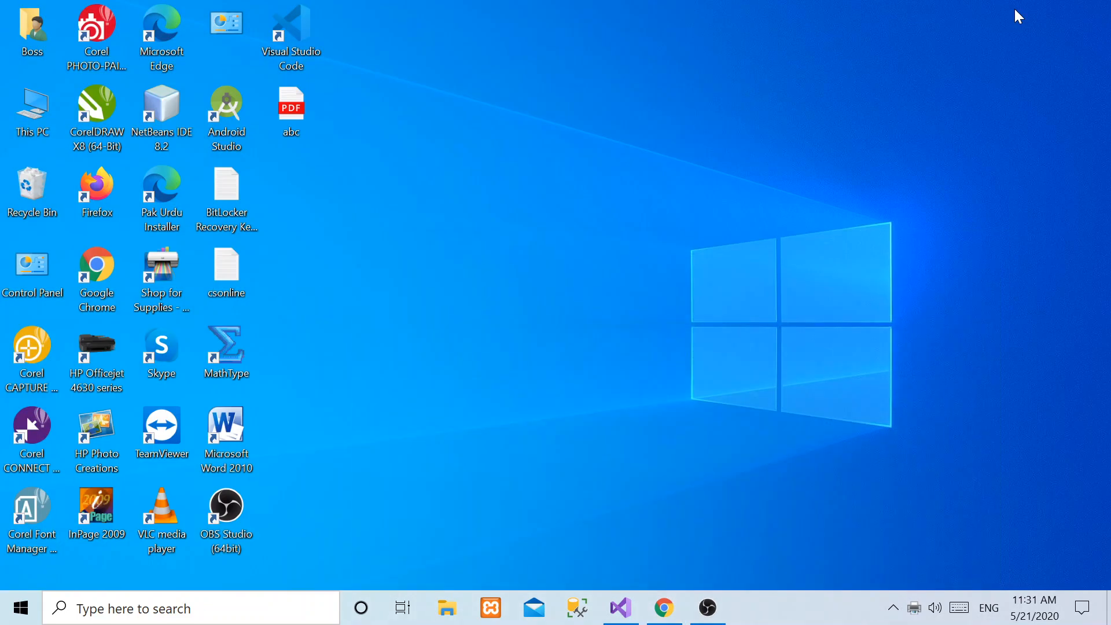
double_click(290, 109)
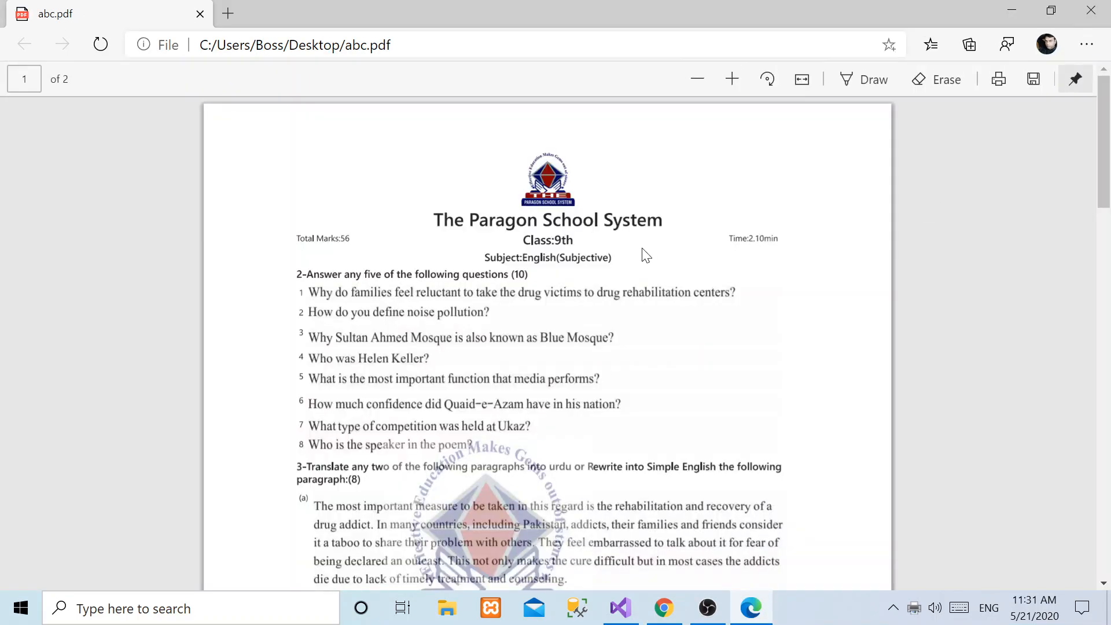
scroll(646, 256, down, 12)
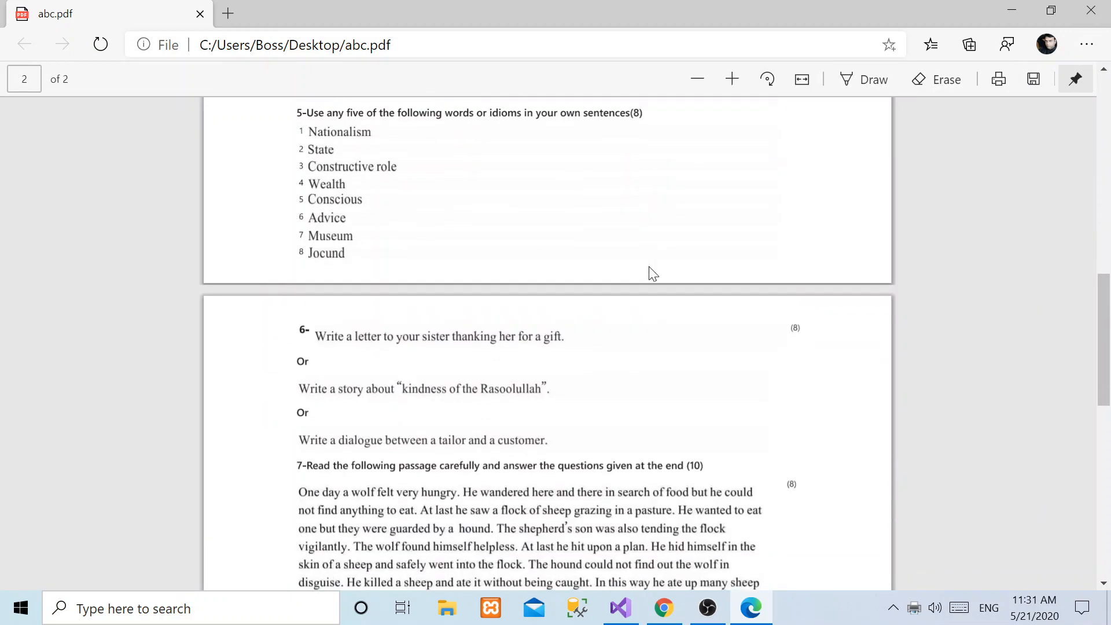
scroll(653, 272, down, 12)
scroll(637, 300, up, 10)
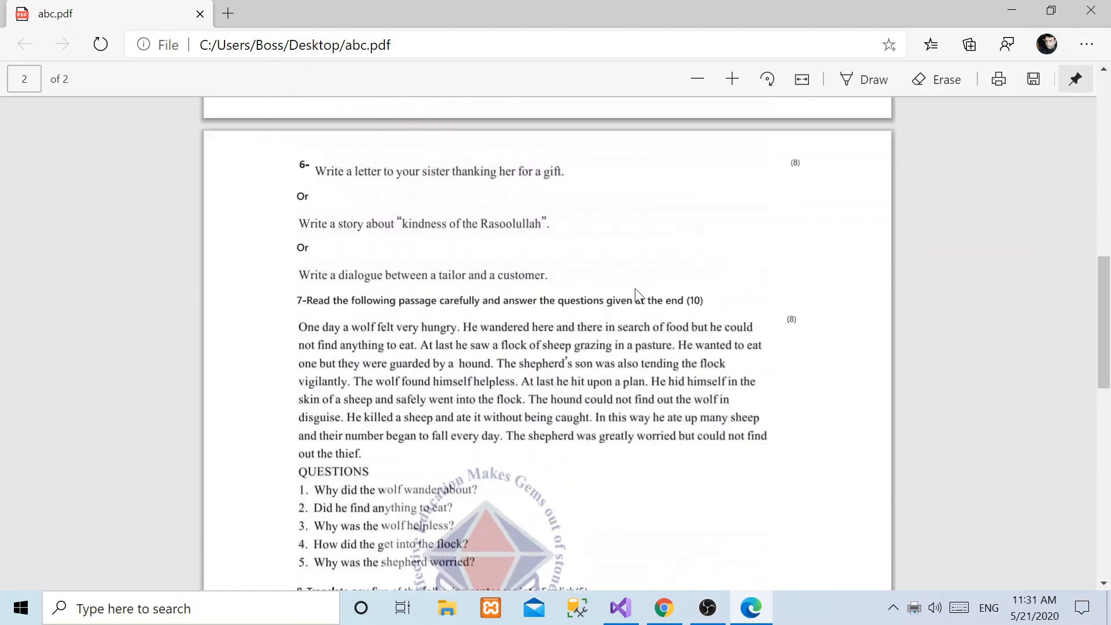
scroll(637, 295, up, 5)
click(1105, 8)
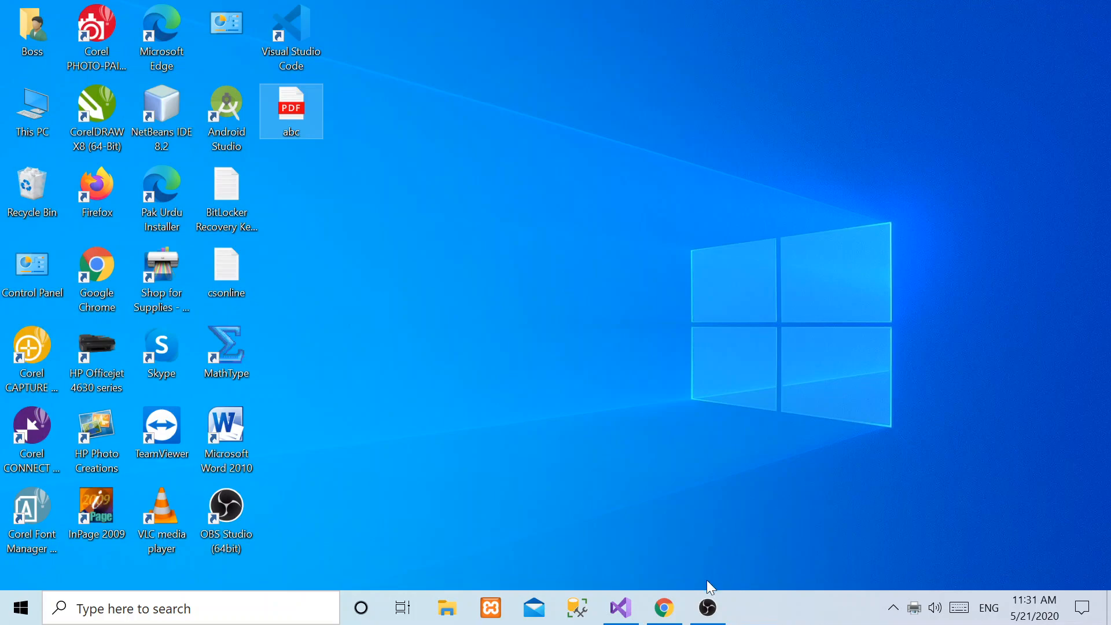
Step: Switch back to Google Chrome and review the generated paper from the translation section up to its school heading
click(663, 616)
scroll(600, 444, up, 18)
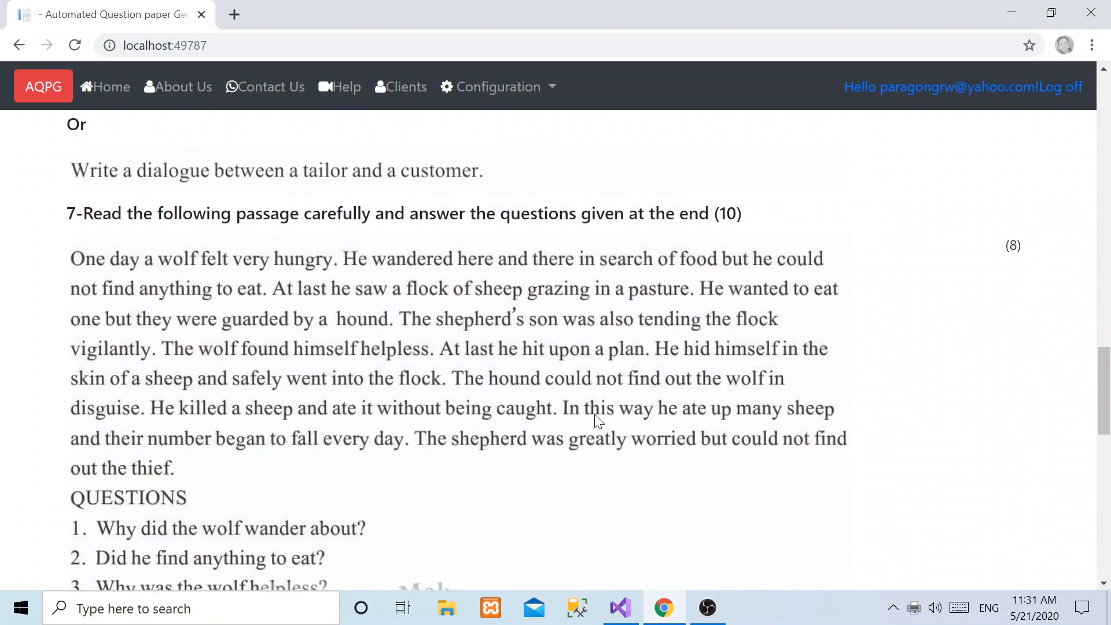
scroll(553, 369, up, 3)
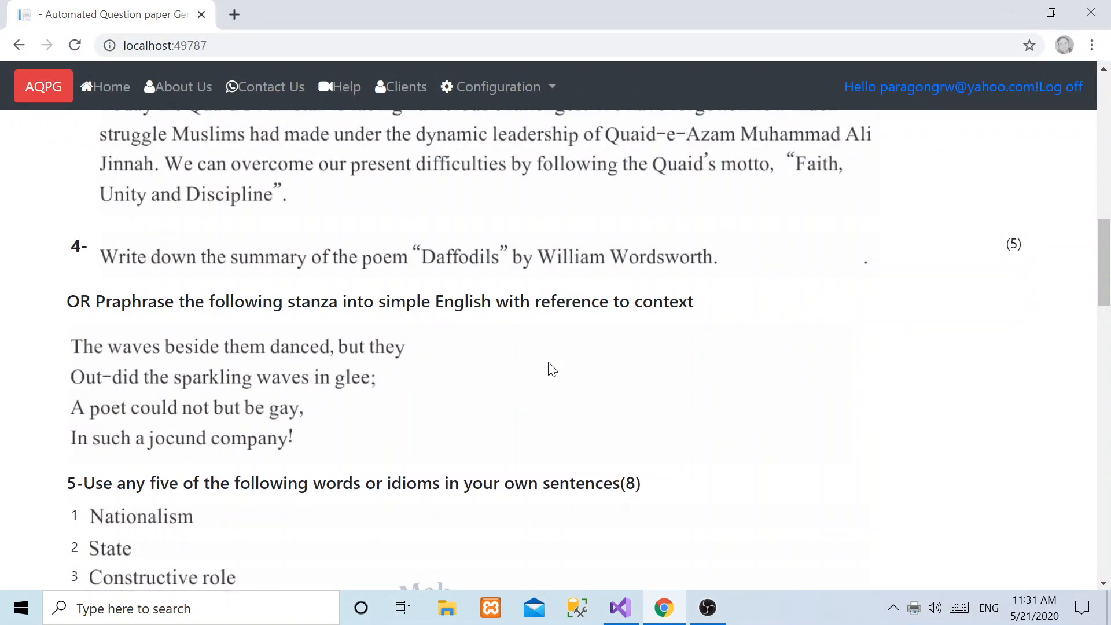
scroll(552, 369, up, 10)
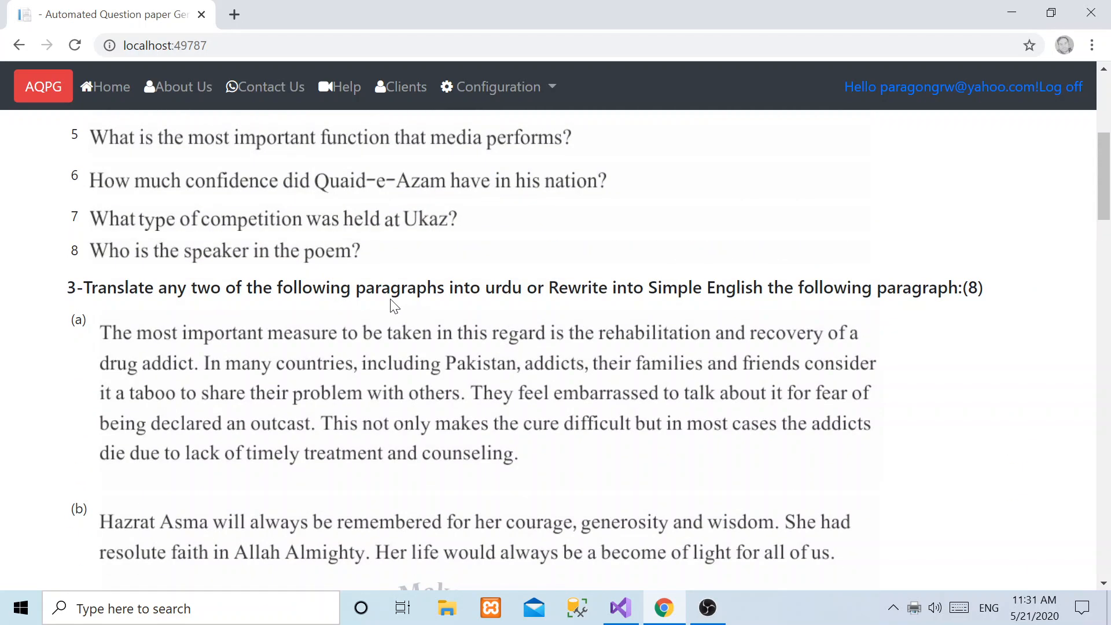
scroll(394, 306, up, 6)
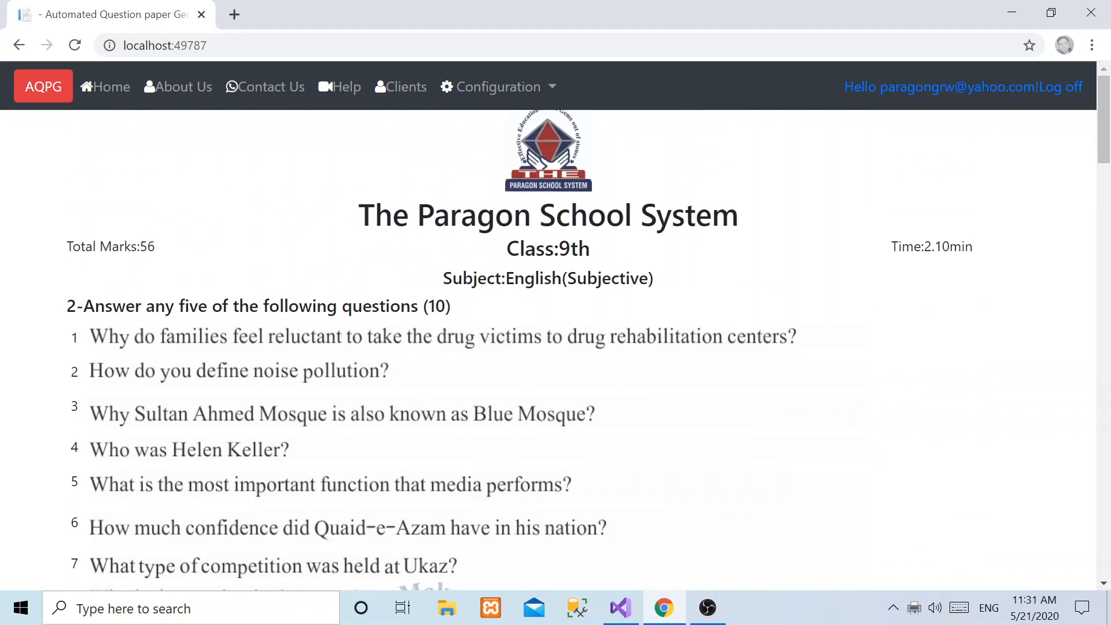